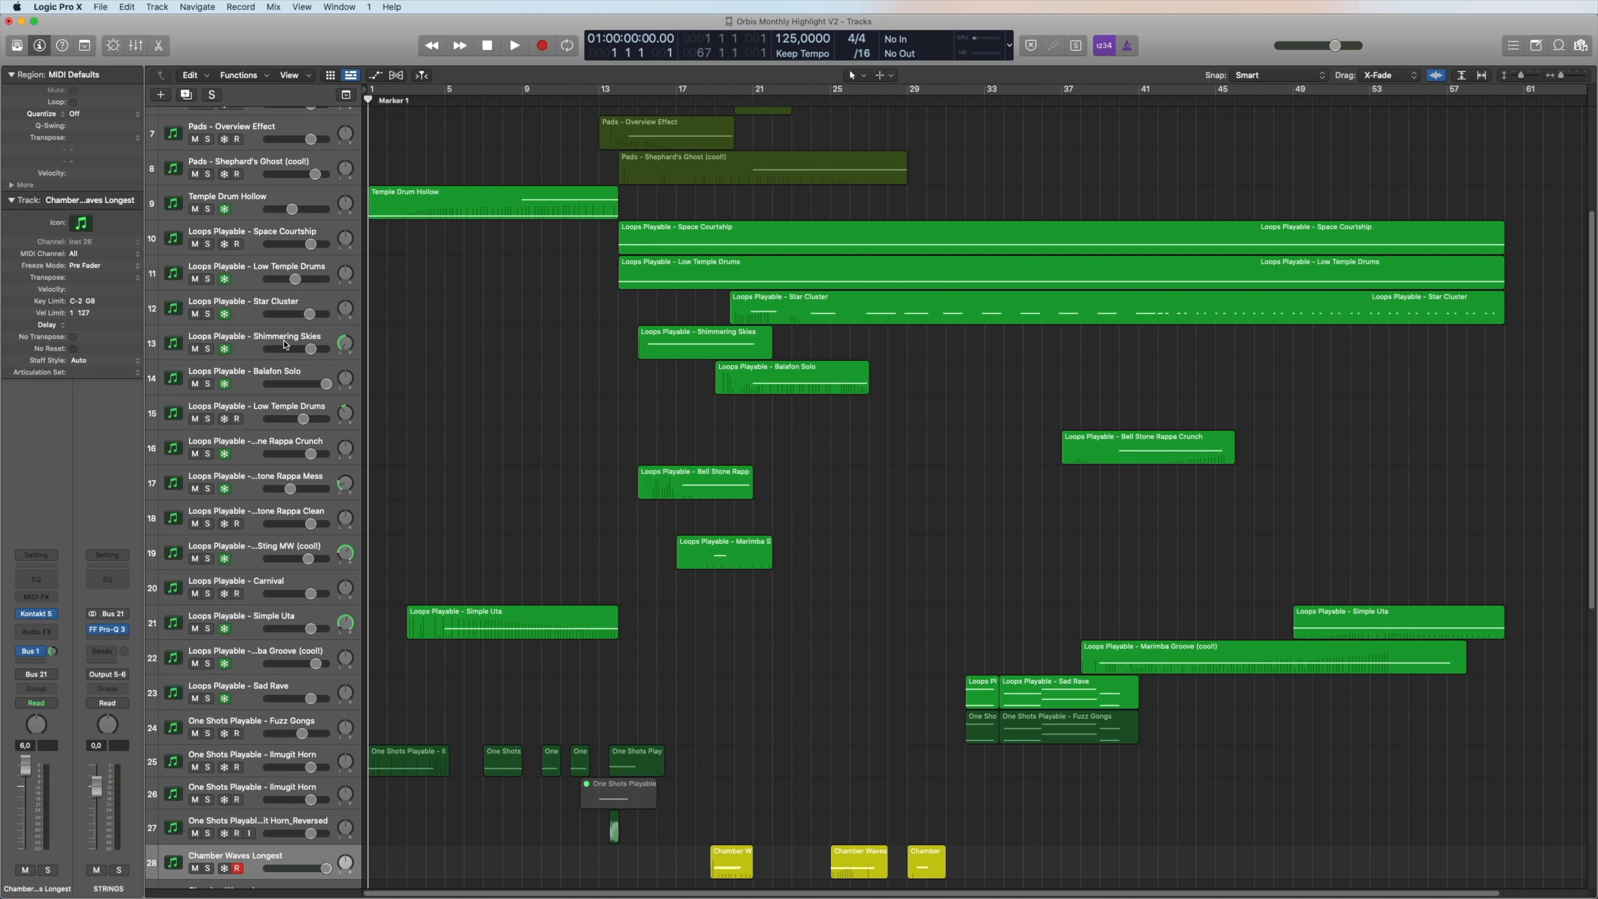
Solo the Temple Drum Hollow region, show its modulation curve in the Piano Roll, and start playback.
click(252, 201)
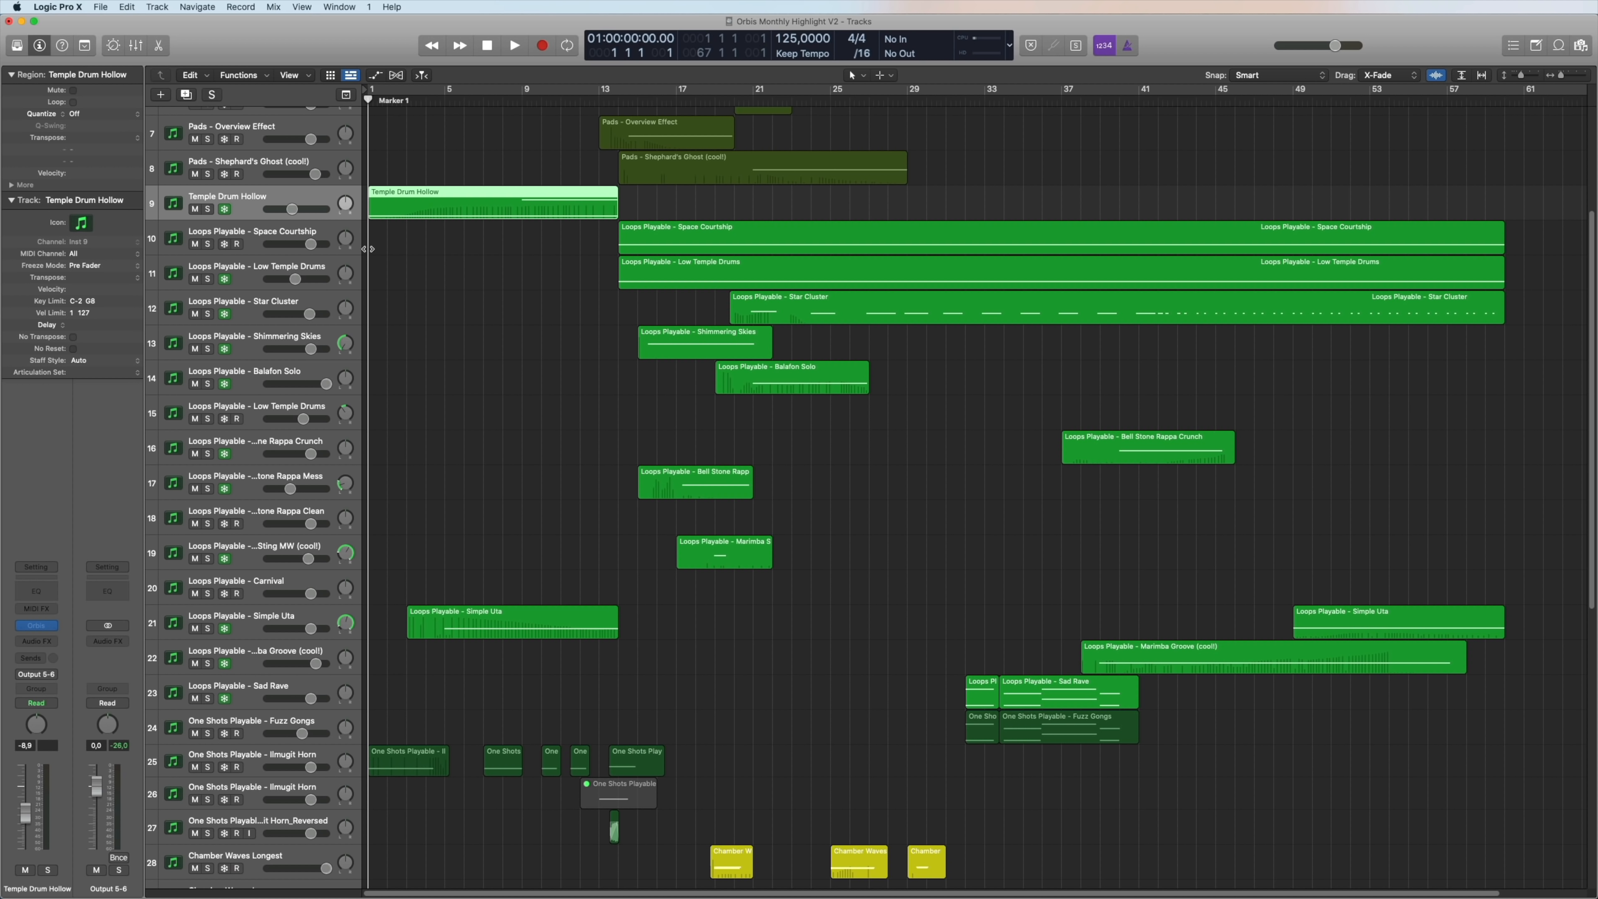
key(ctrl+s)
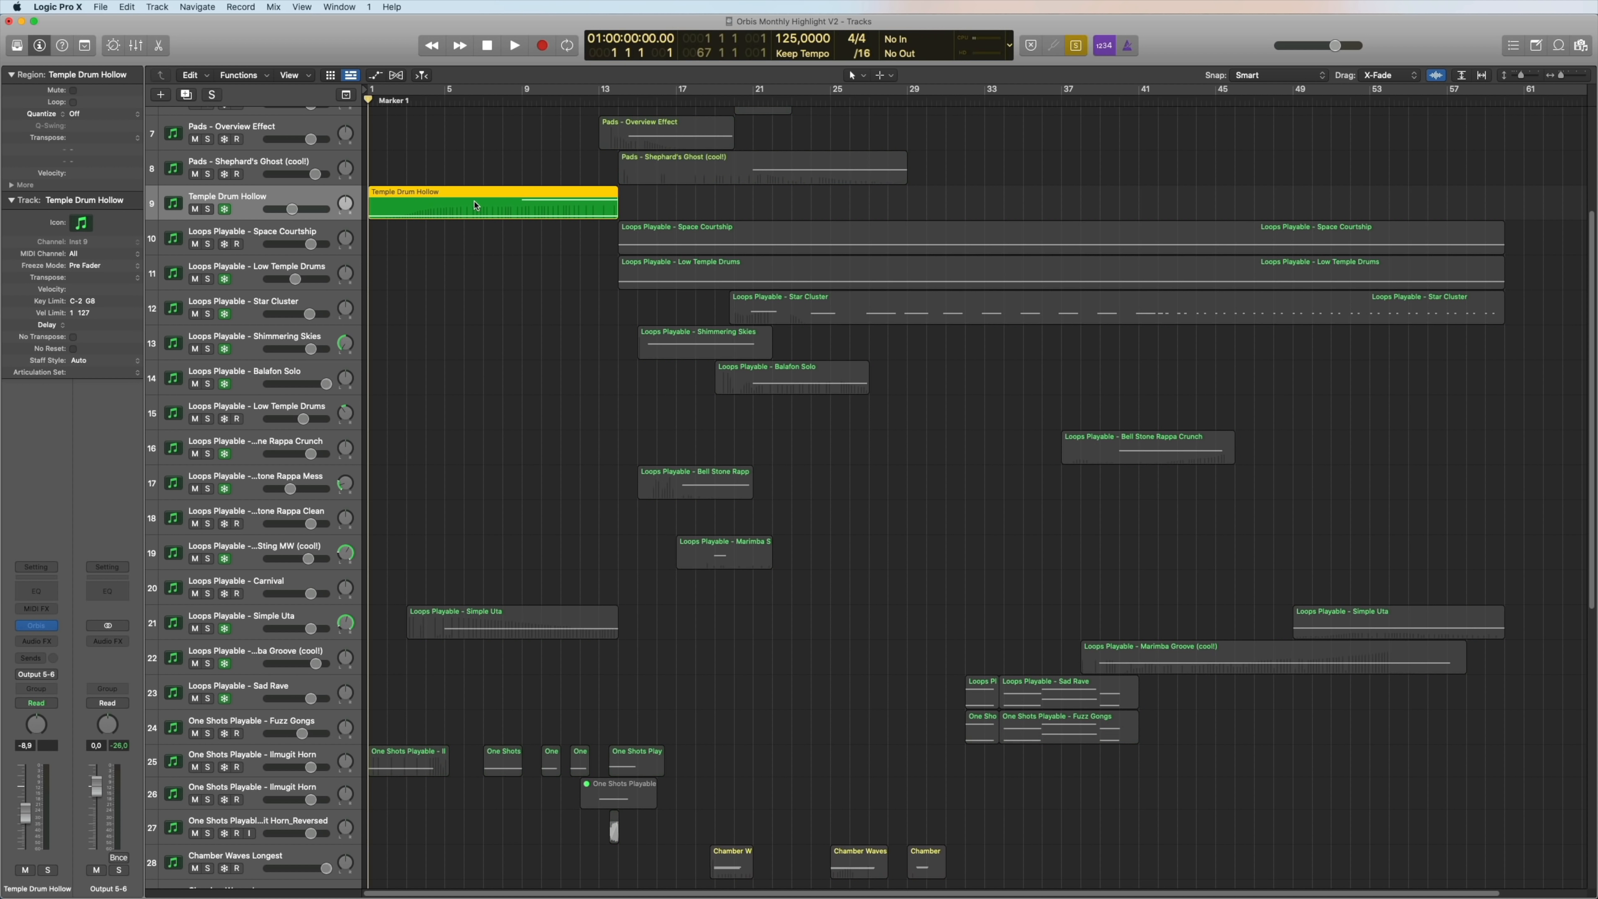
double_click(429, 214)
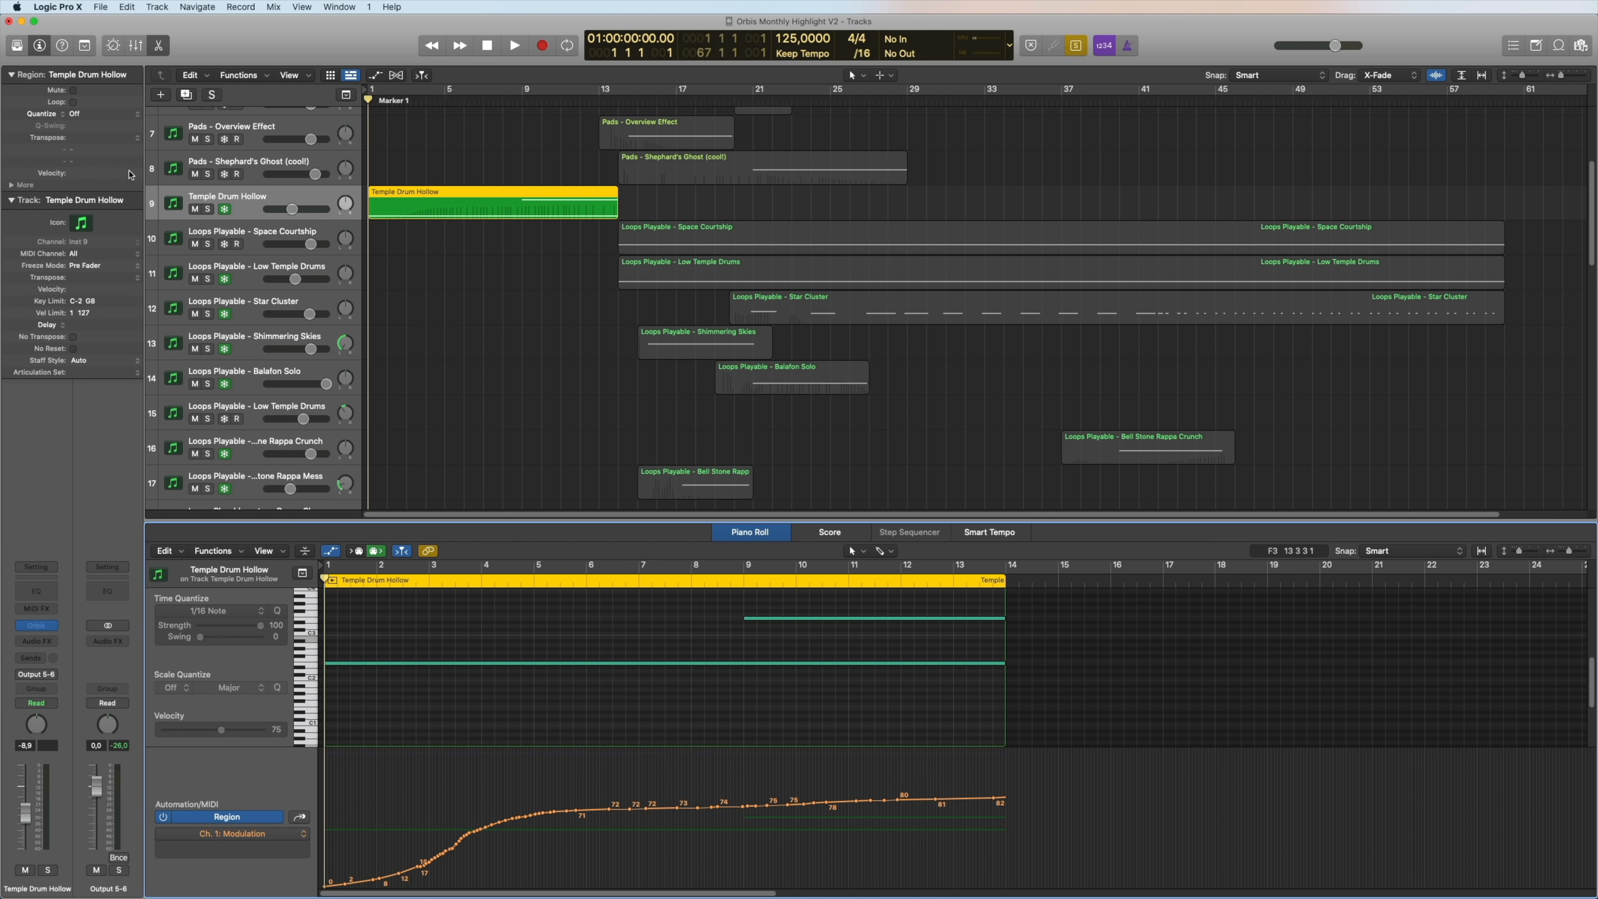
key(space)
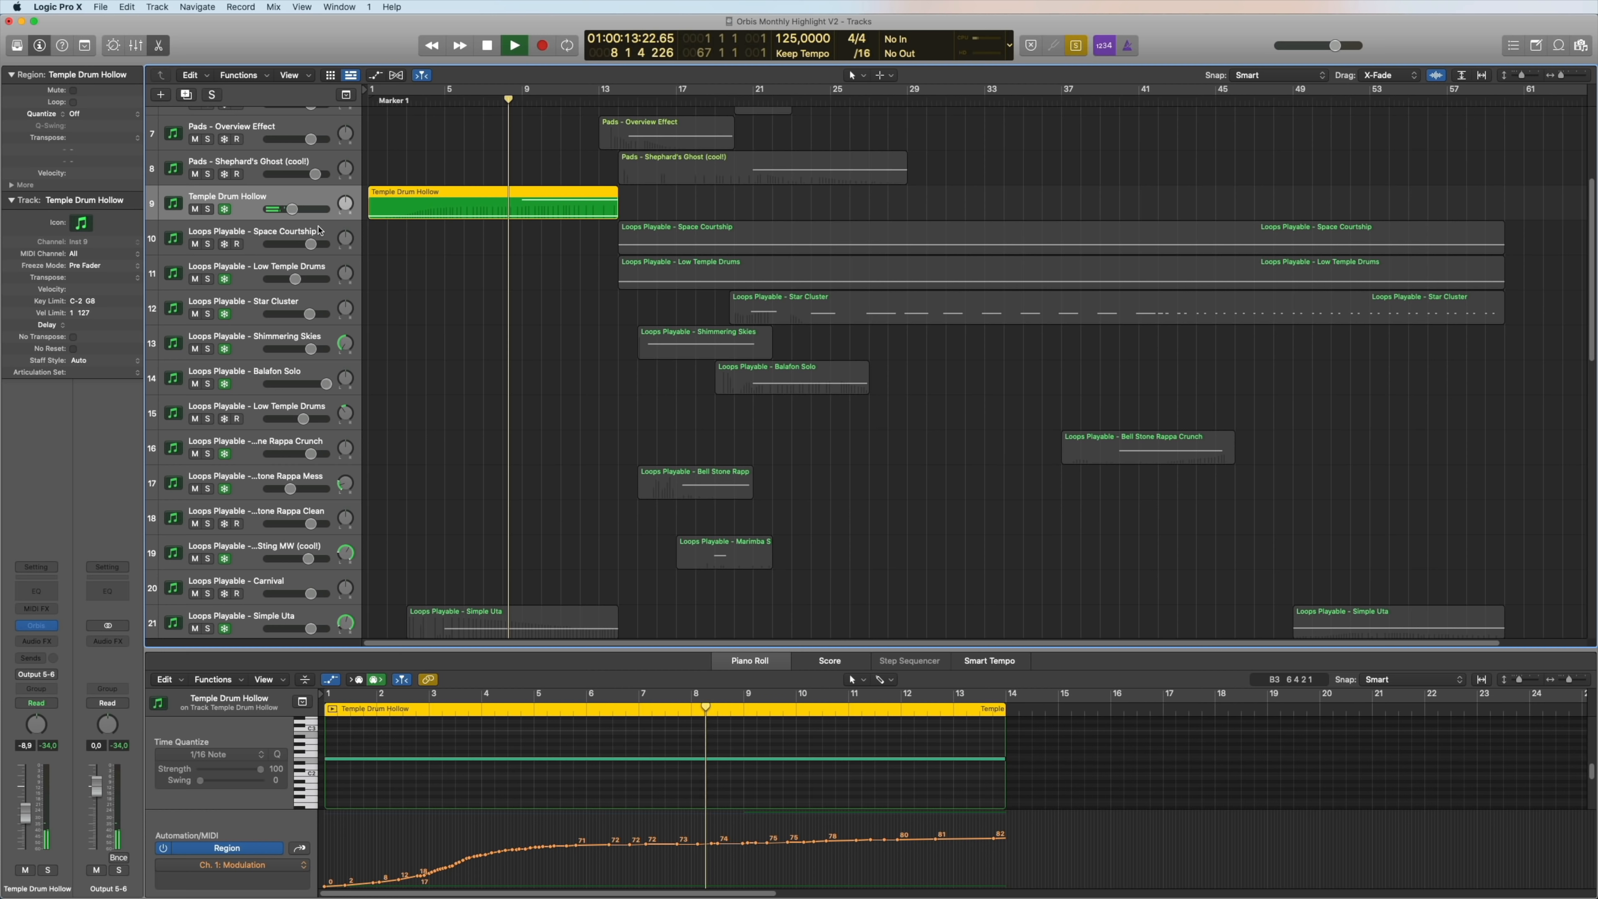
Raise the Temple Drum Hollow track volume to -2.3 dB while it plays, and stop playback.
key(a)
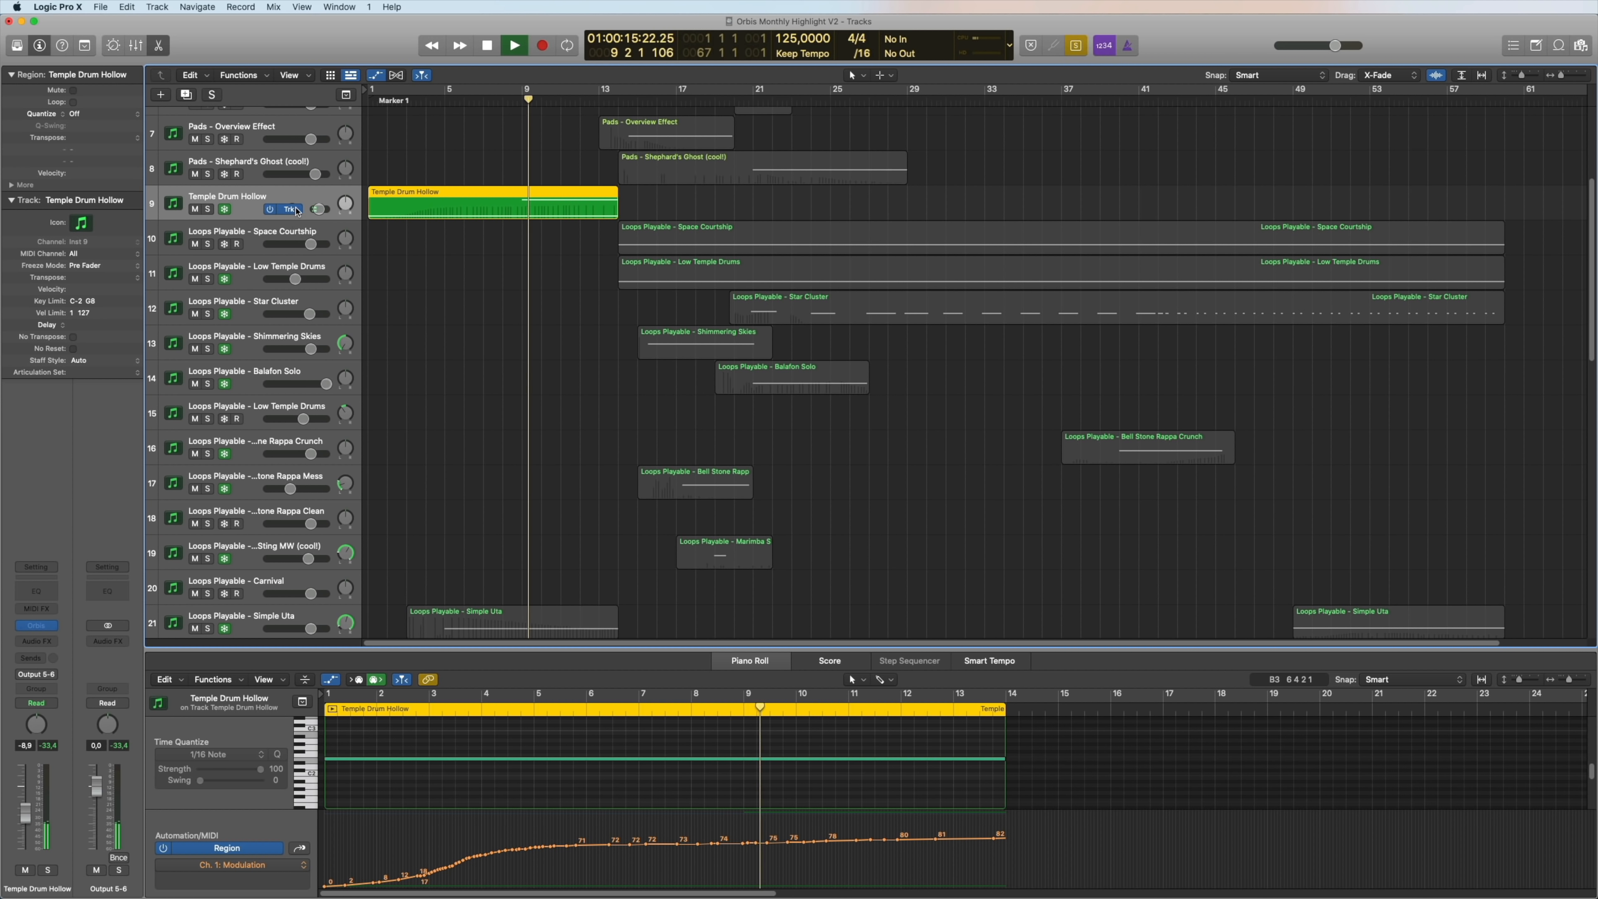
key(a)
mouse_move(295, 210)
drag(296, 210, 304, 210)
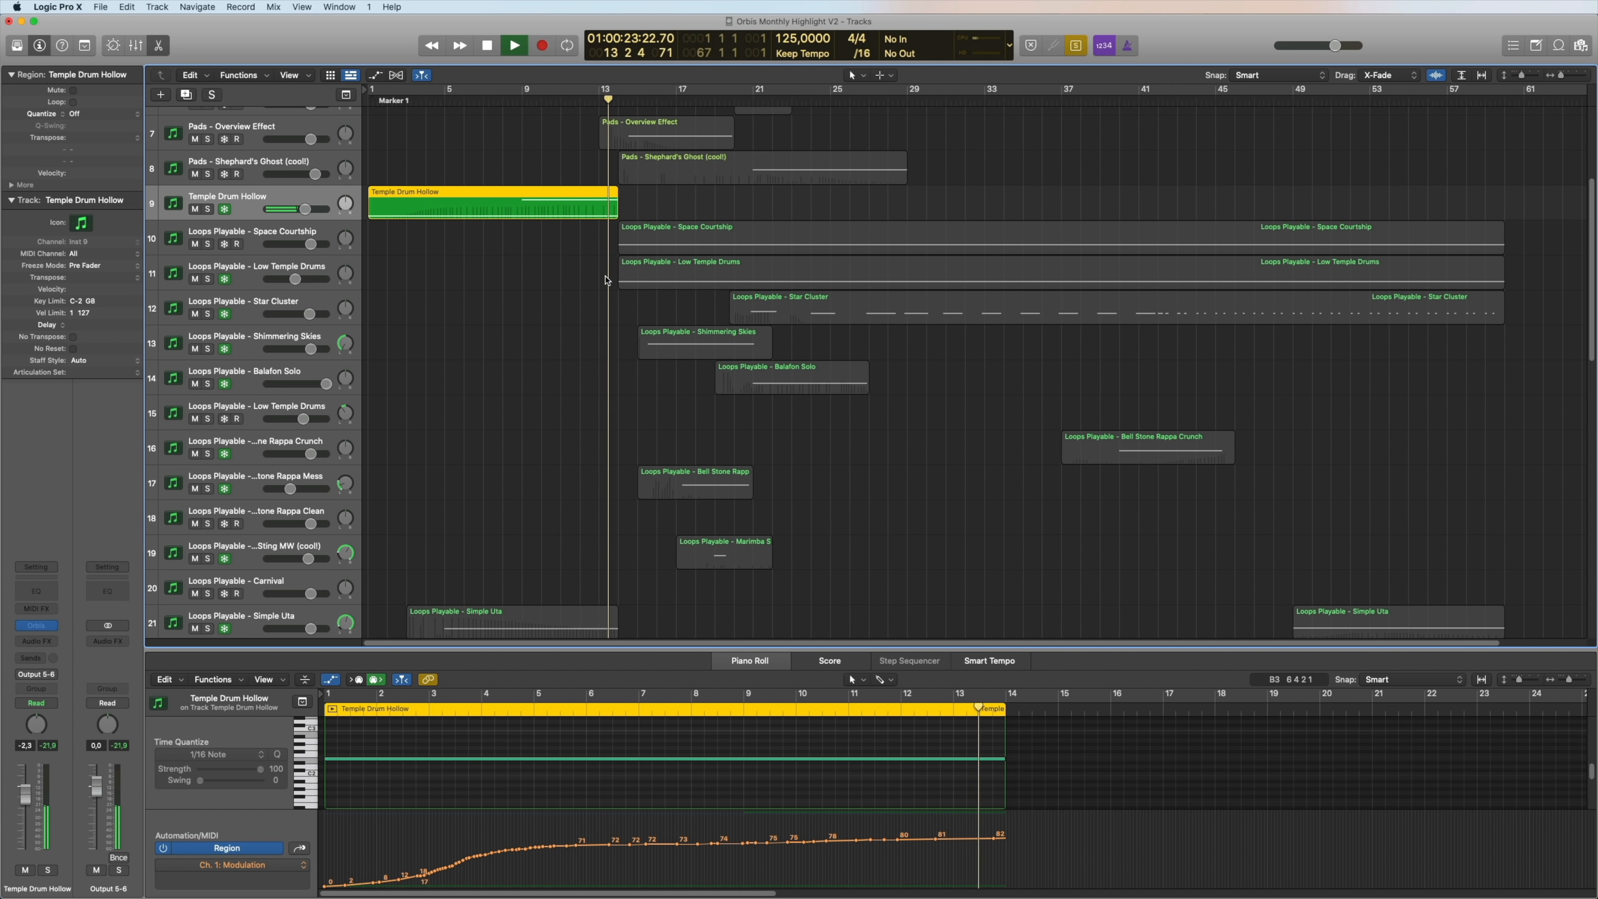
key(space)
Lower layer B's tune to -12.2 st in the Orbis instrument of the second Voices of the Dead track, and close the instrument.
scroll(478, 242, up, 5)
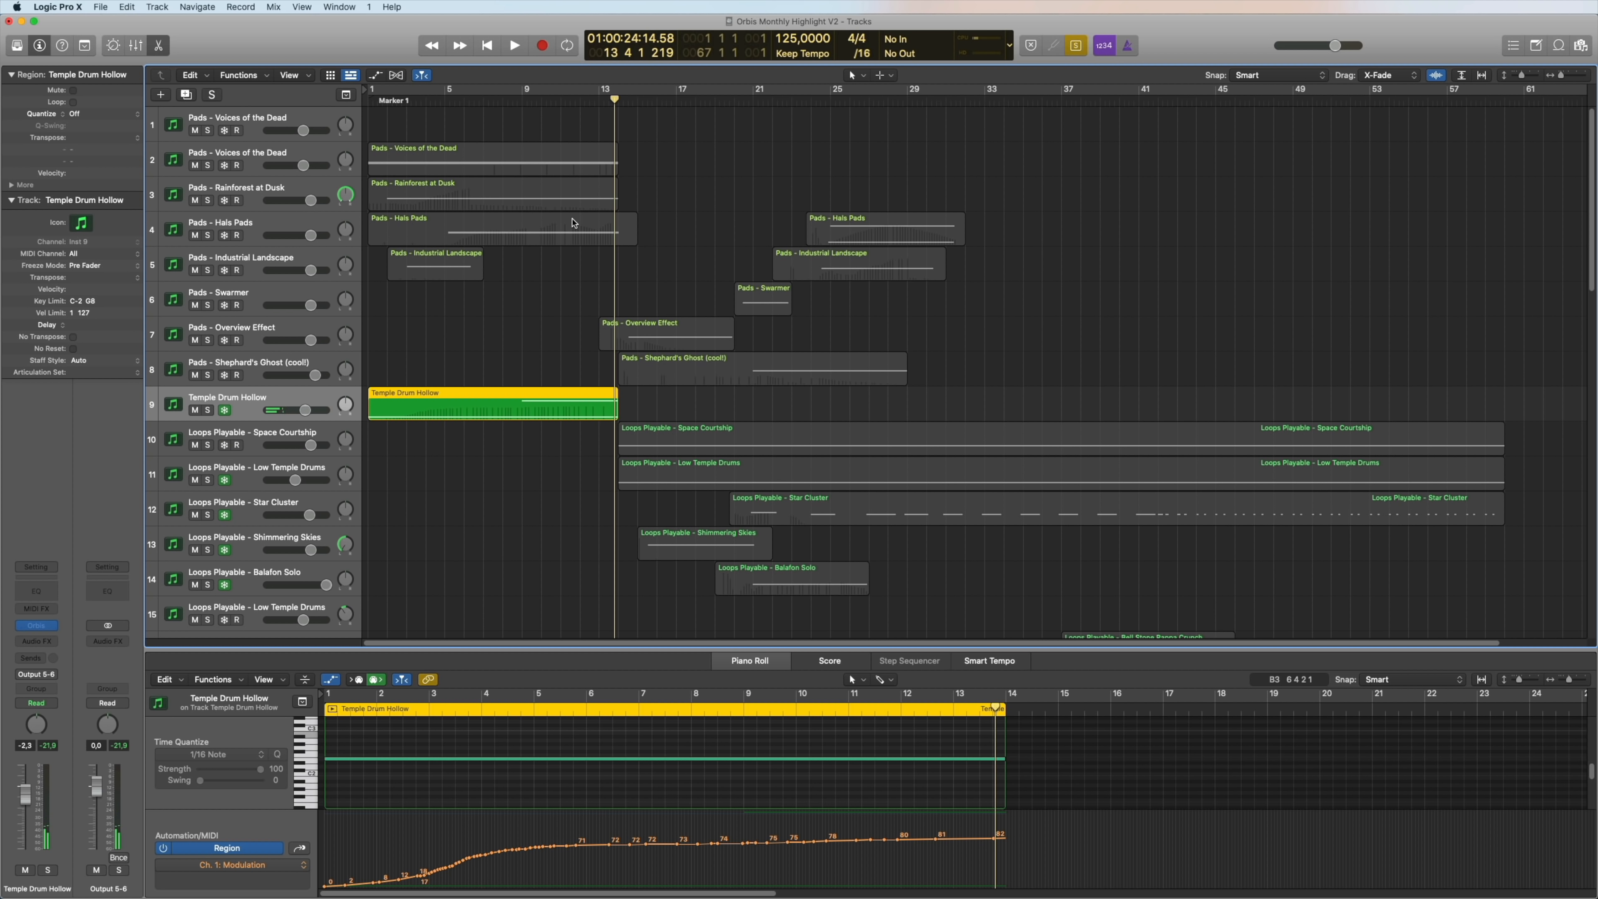
click(264, 154)
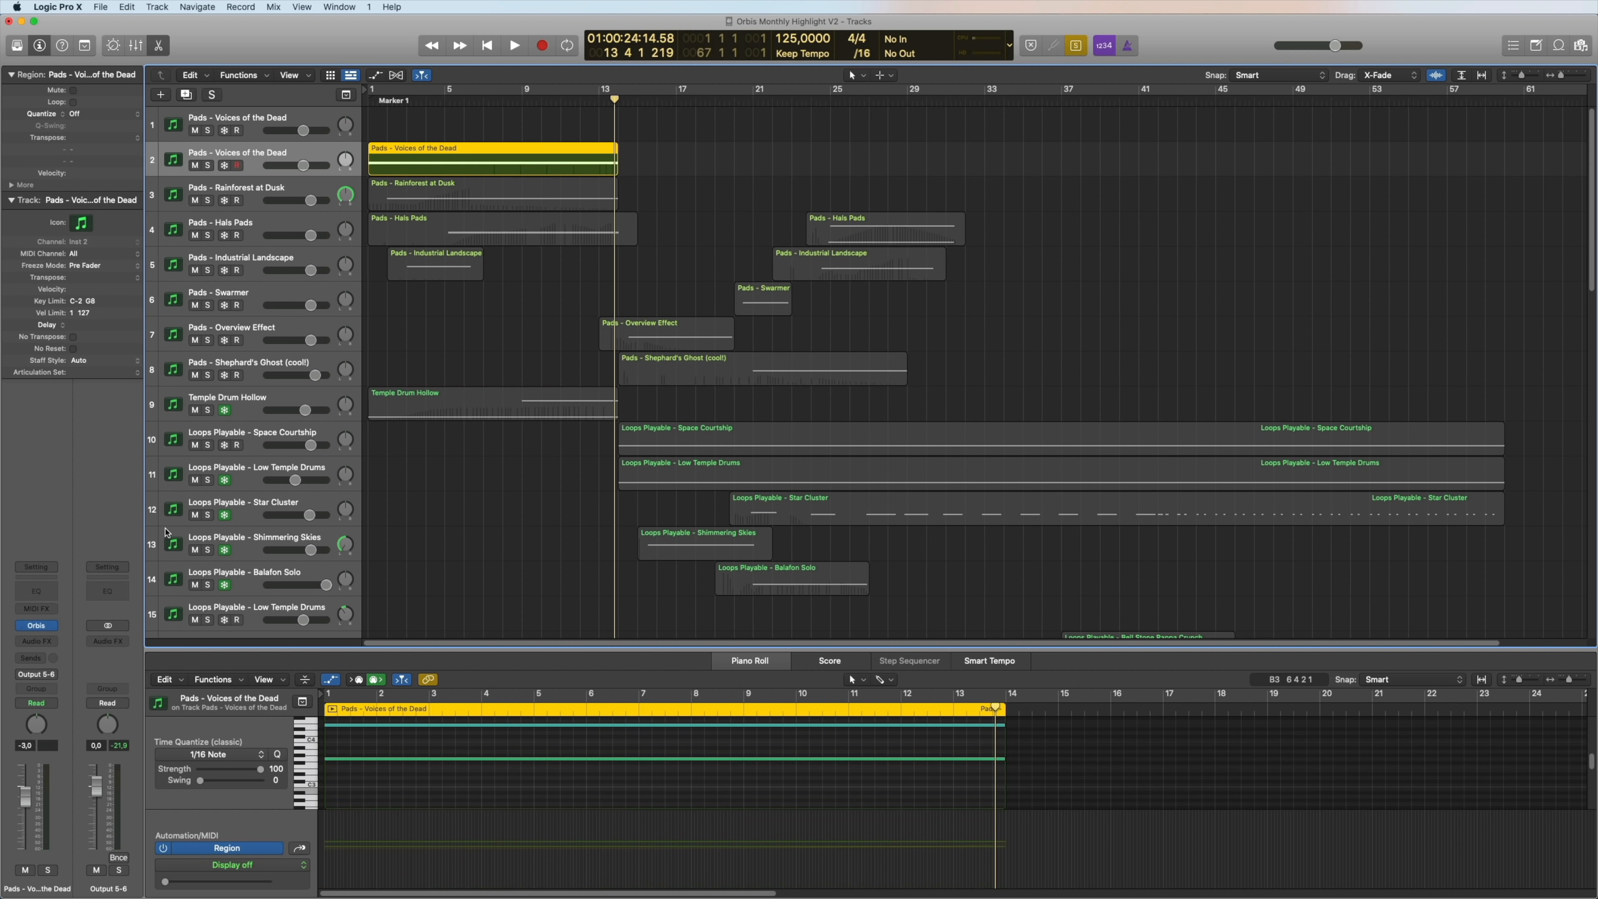
click(37, 626)
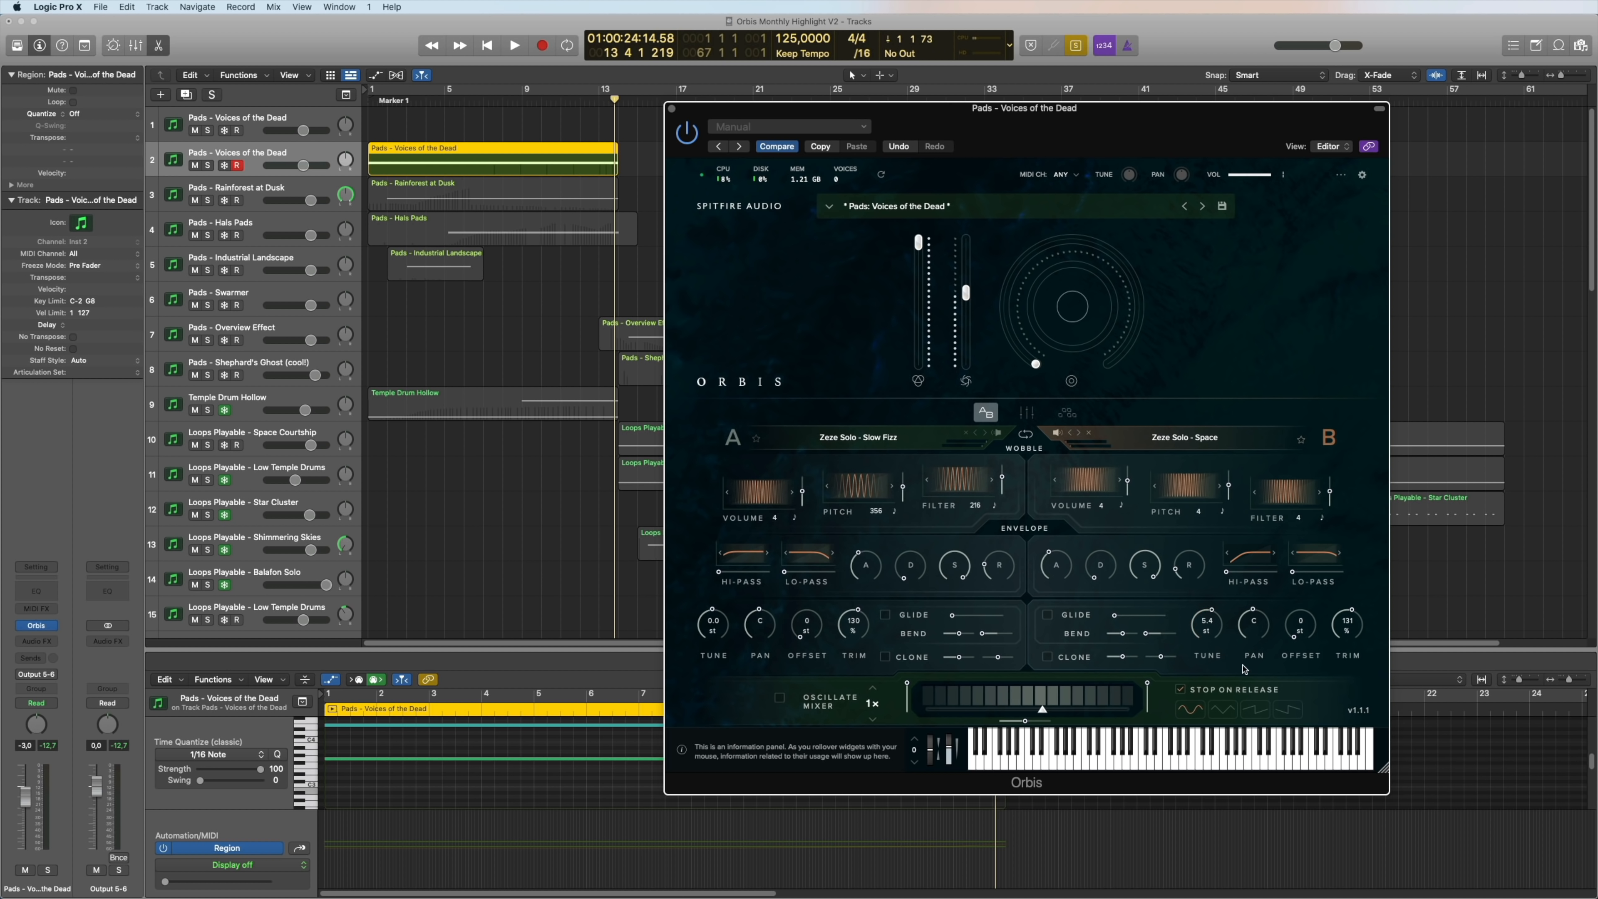
drag(1210, 627, 1205, 648)
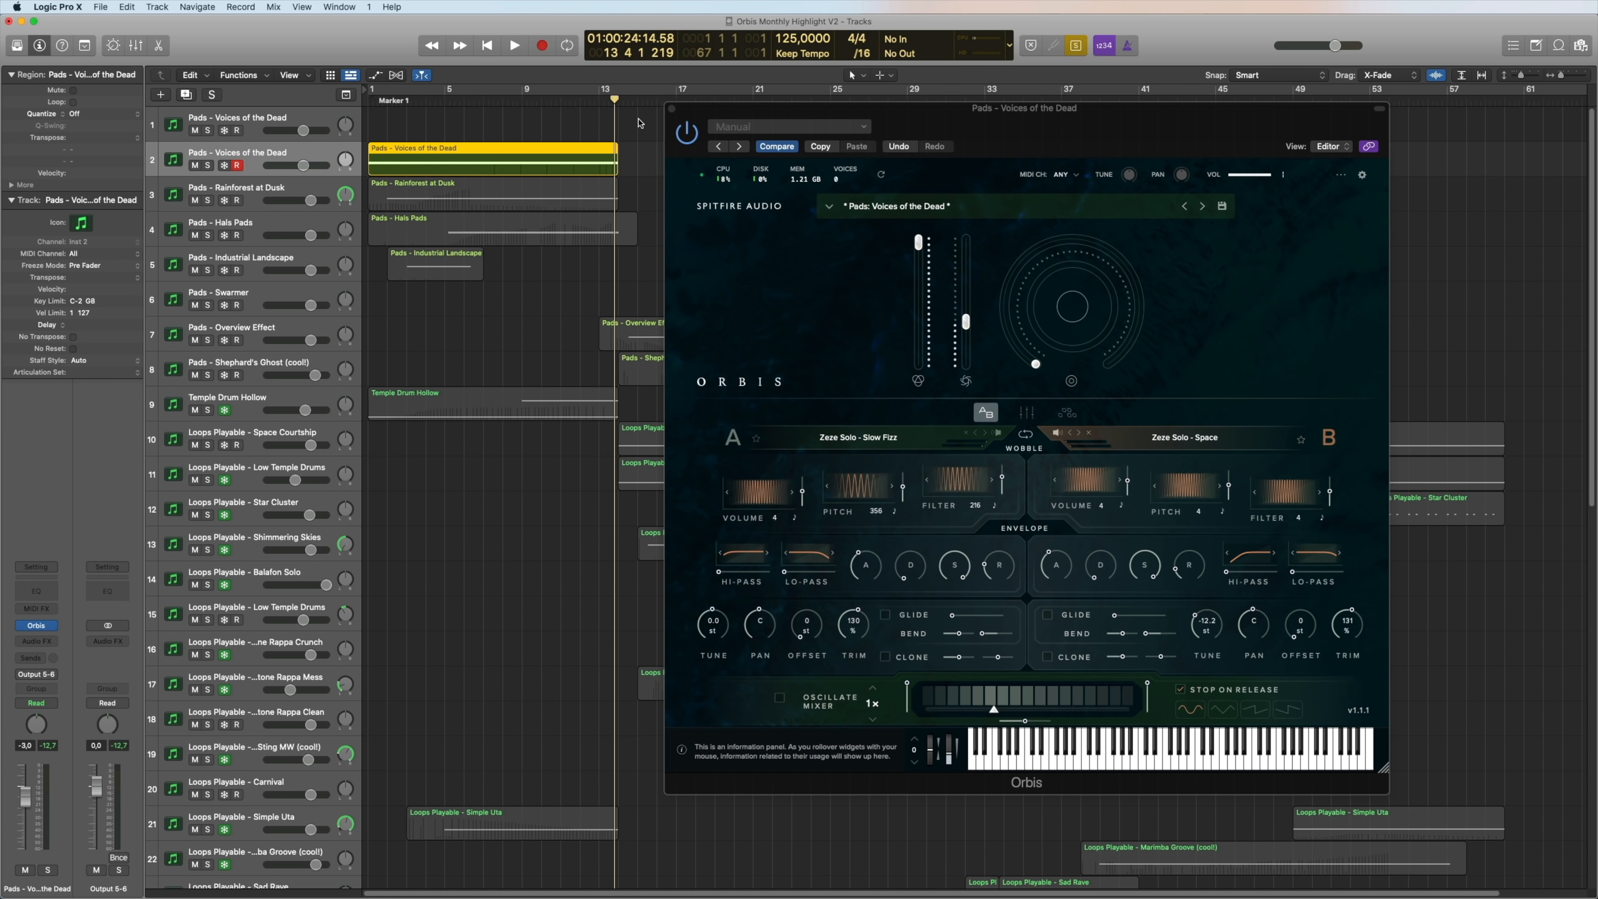
click(671, 109)
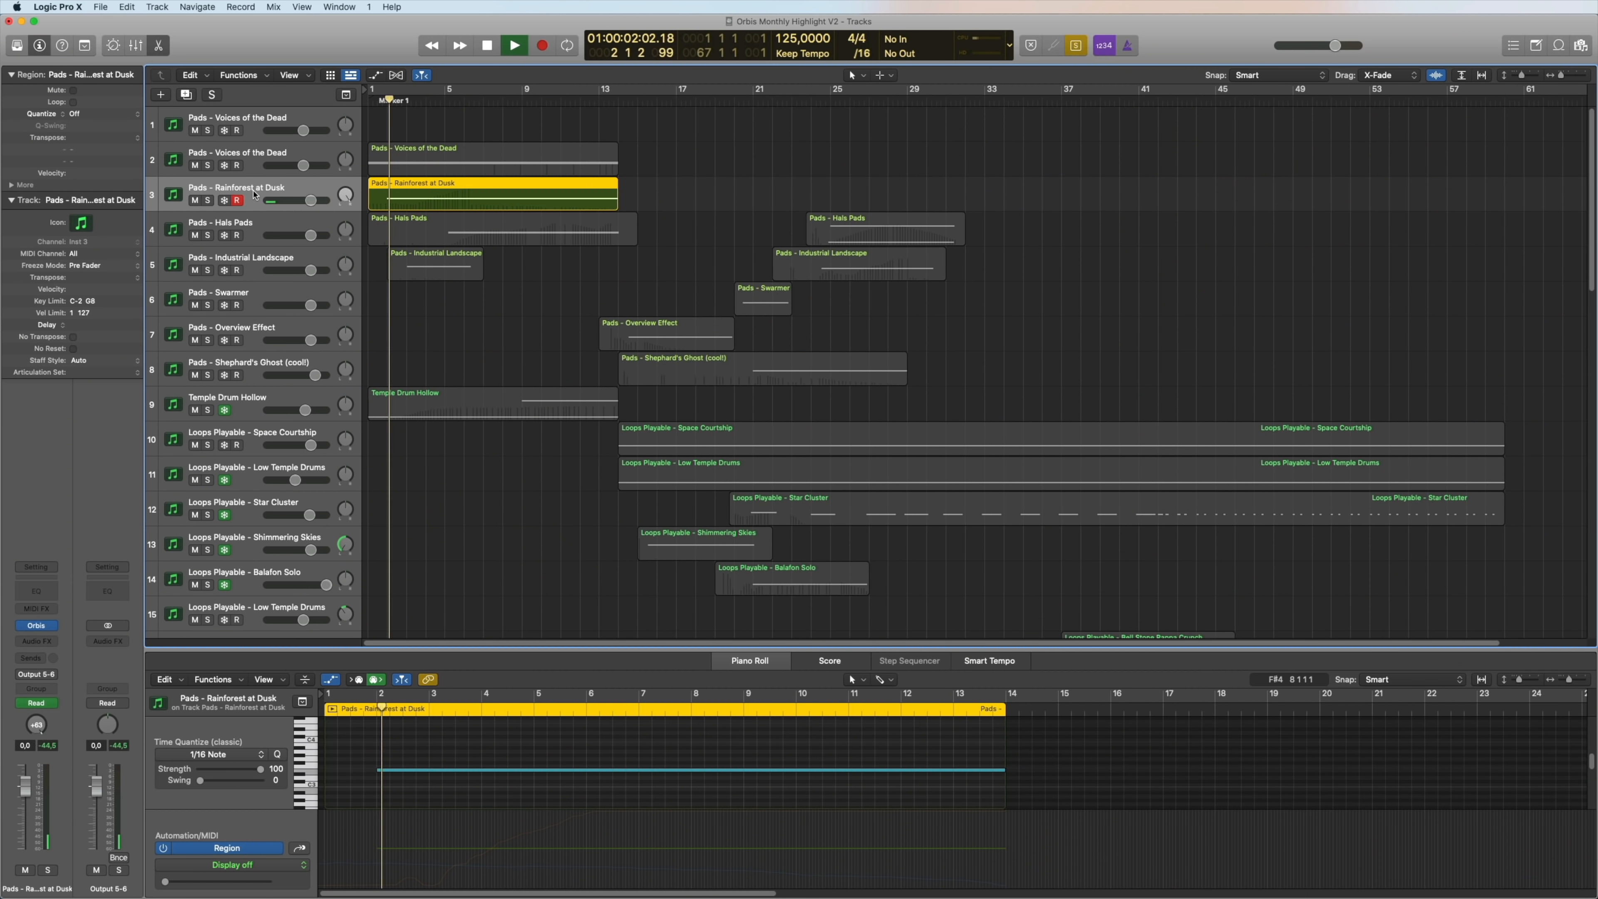
Listen to the Rainforest at Dusk track with its pan automation shown, stop playback and hide the automation.
click(254, 196)
key(super+Down)
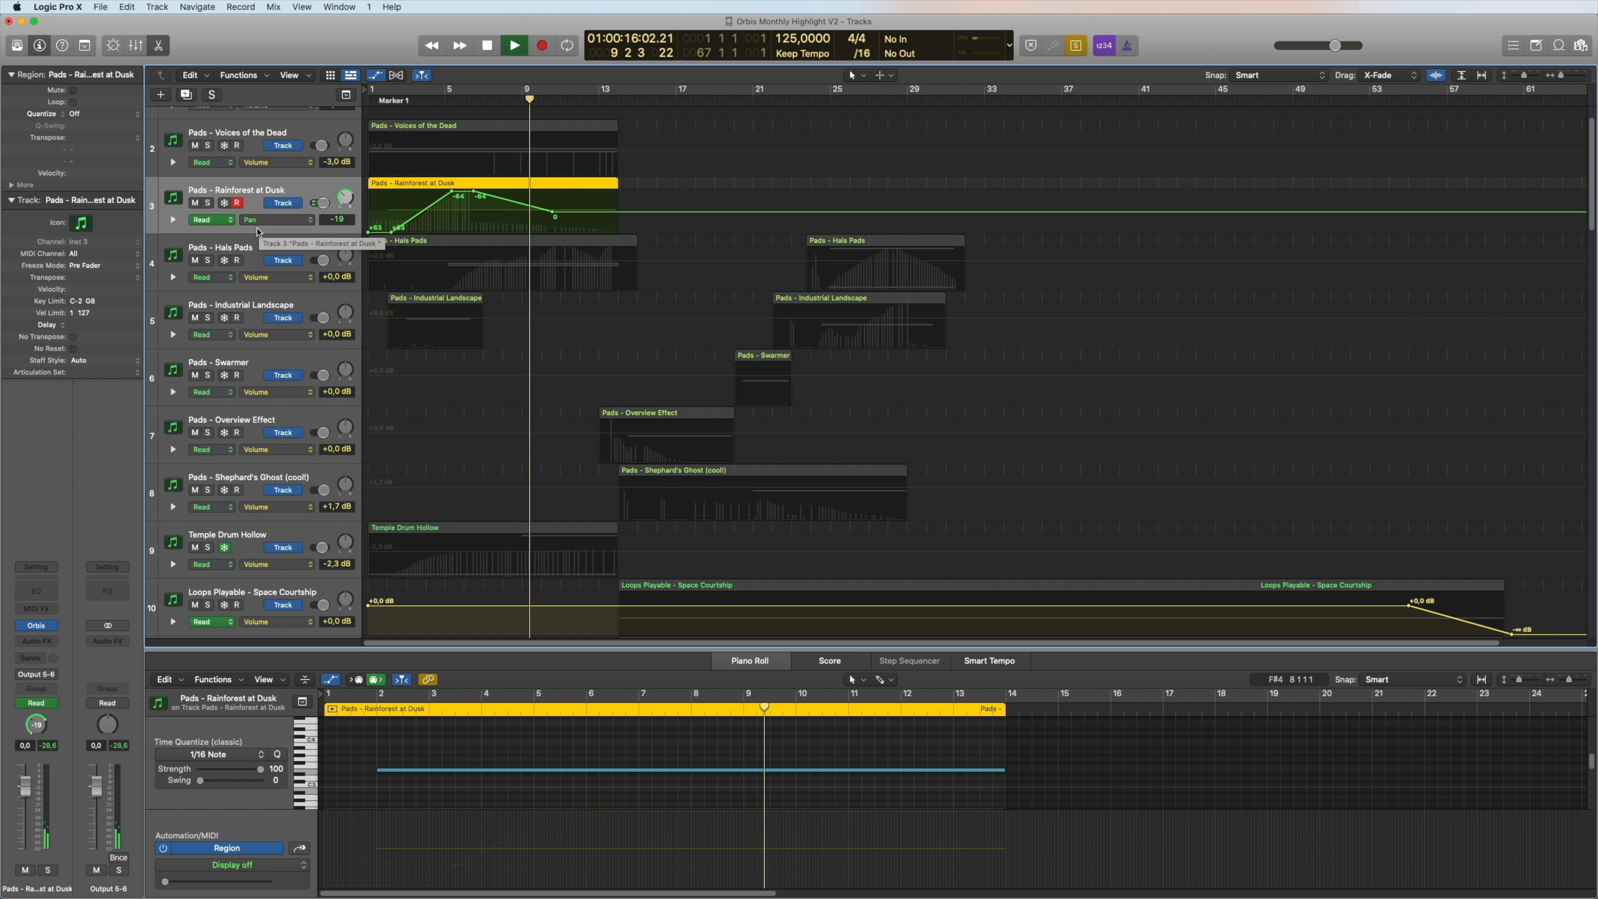
key(space)
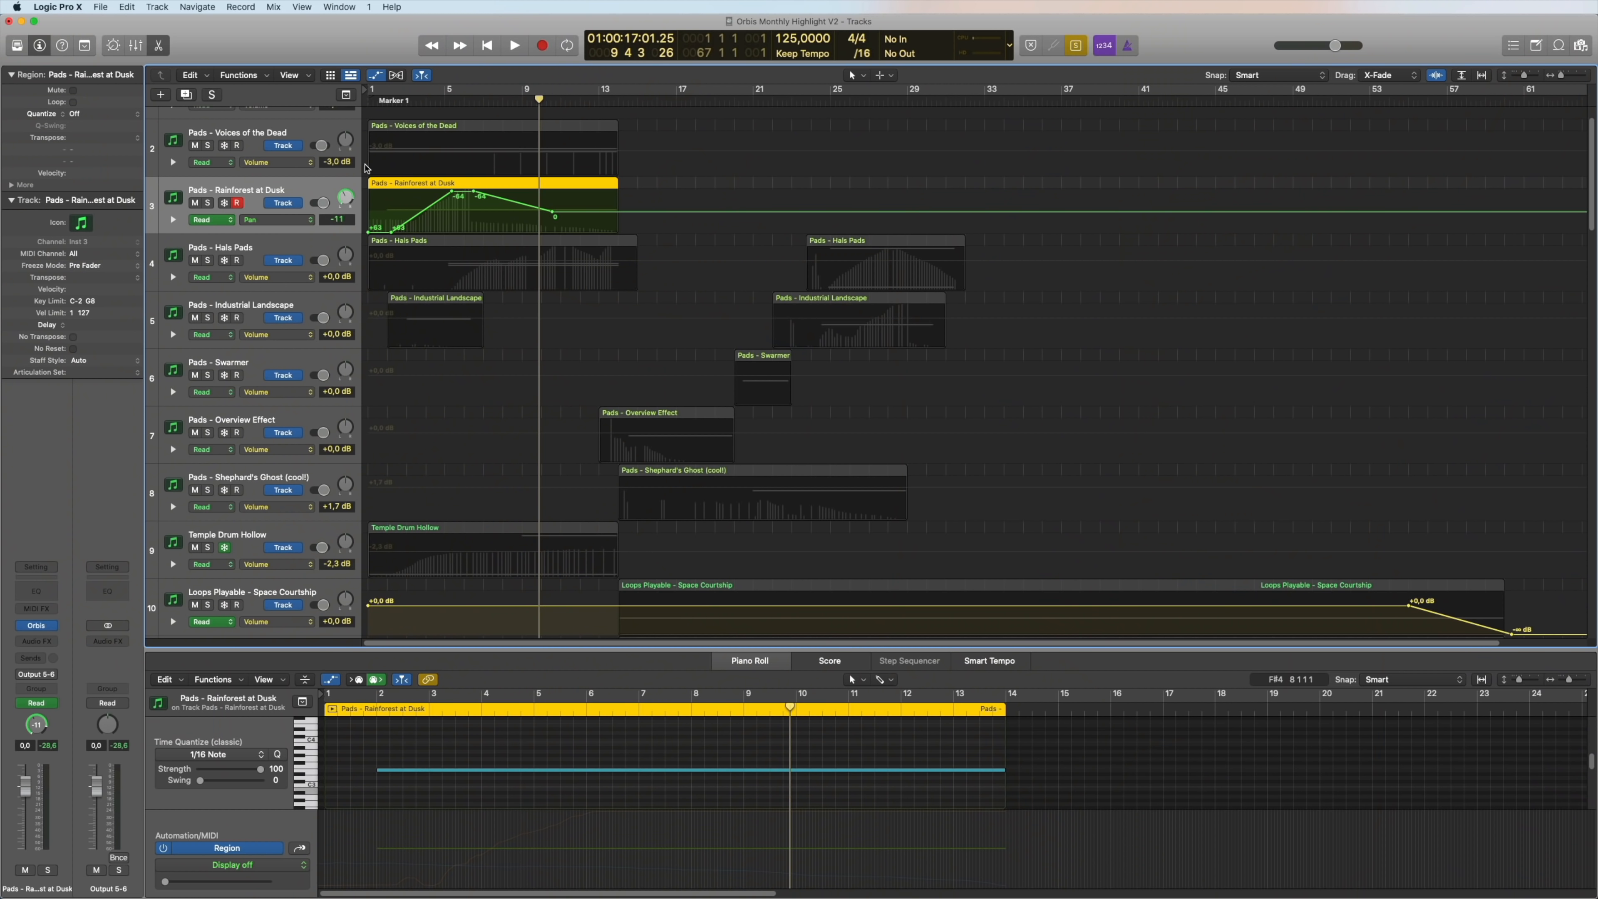
key(a)
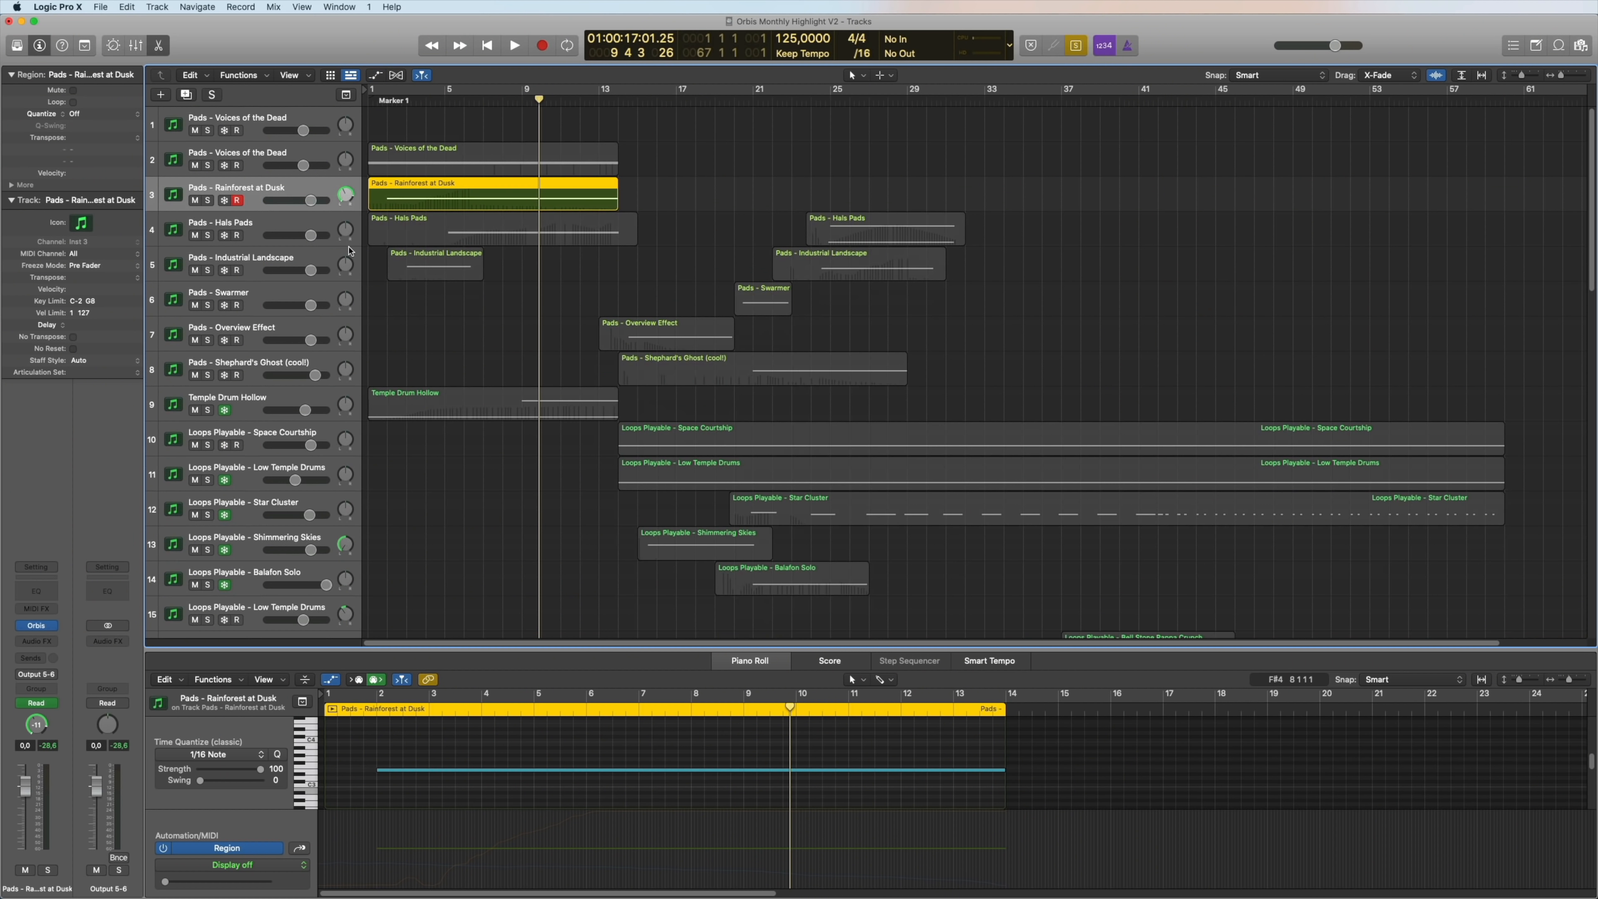
Examine the Orbis instrument settings of the Hals Pads track, and close the instrument.
click(251, 227)
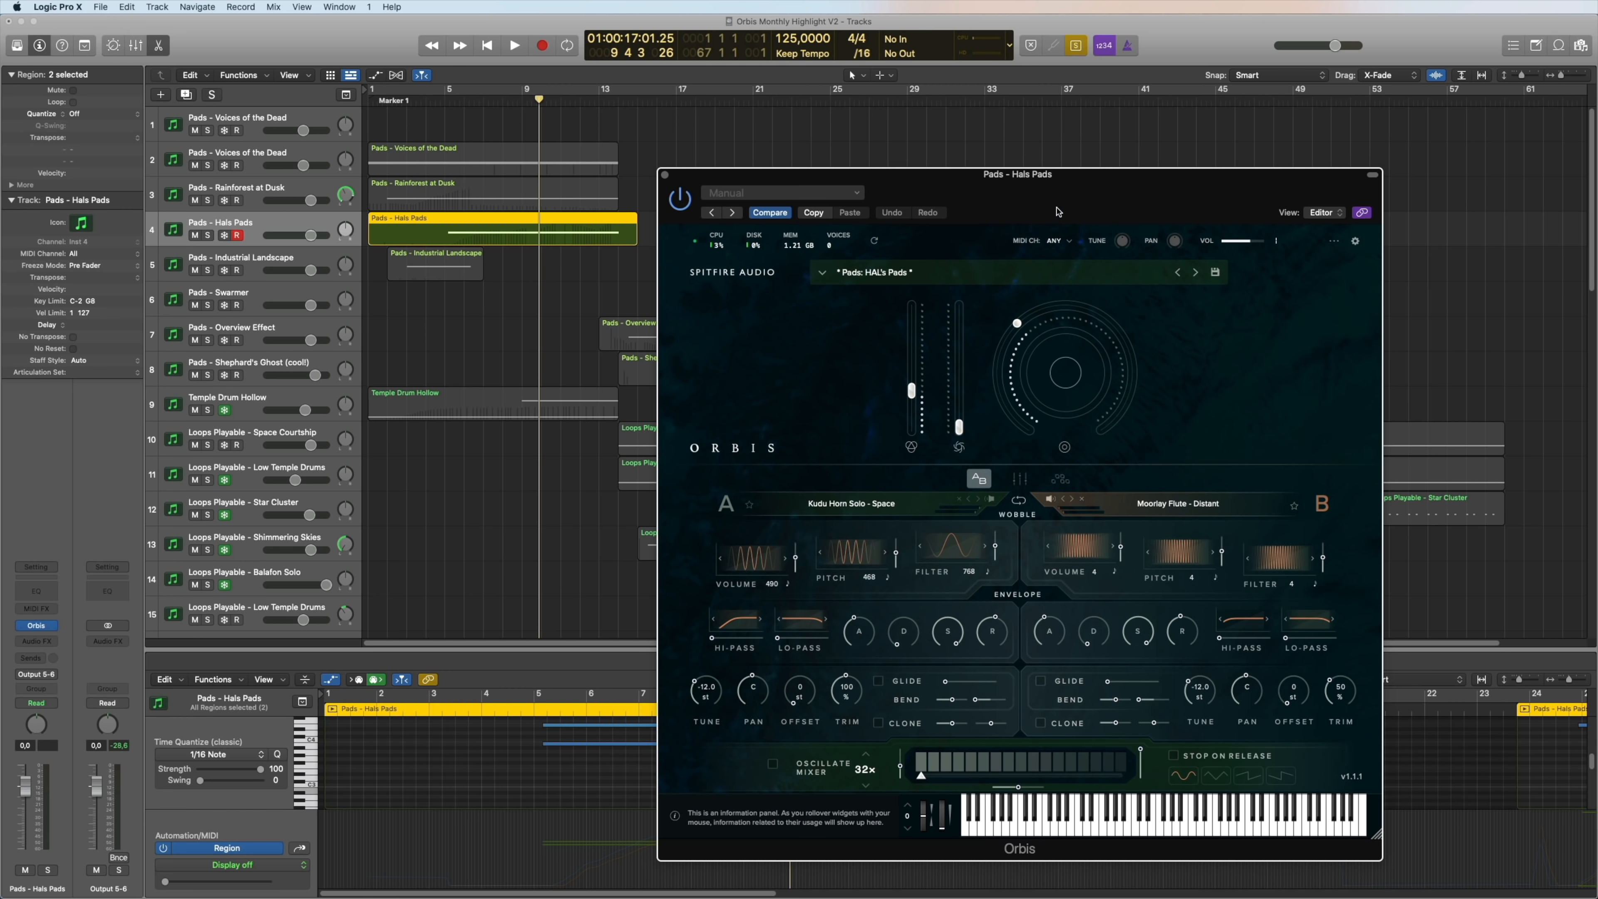
drag(1056, 205, 1078, 170)
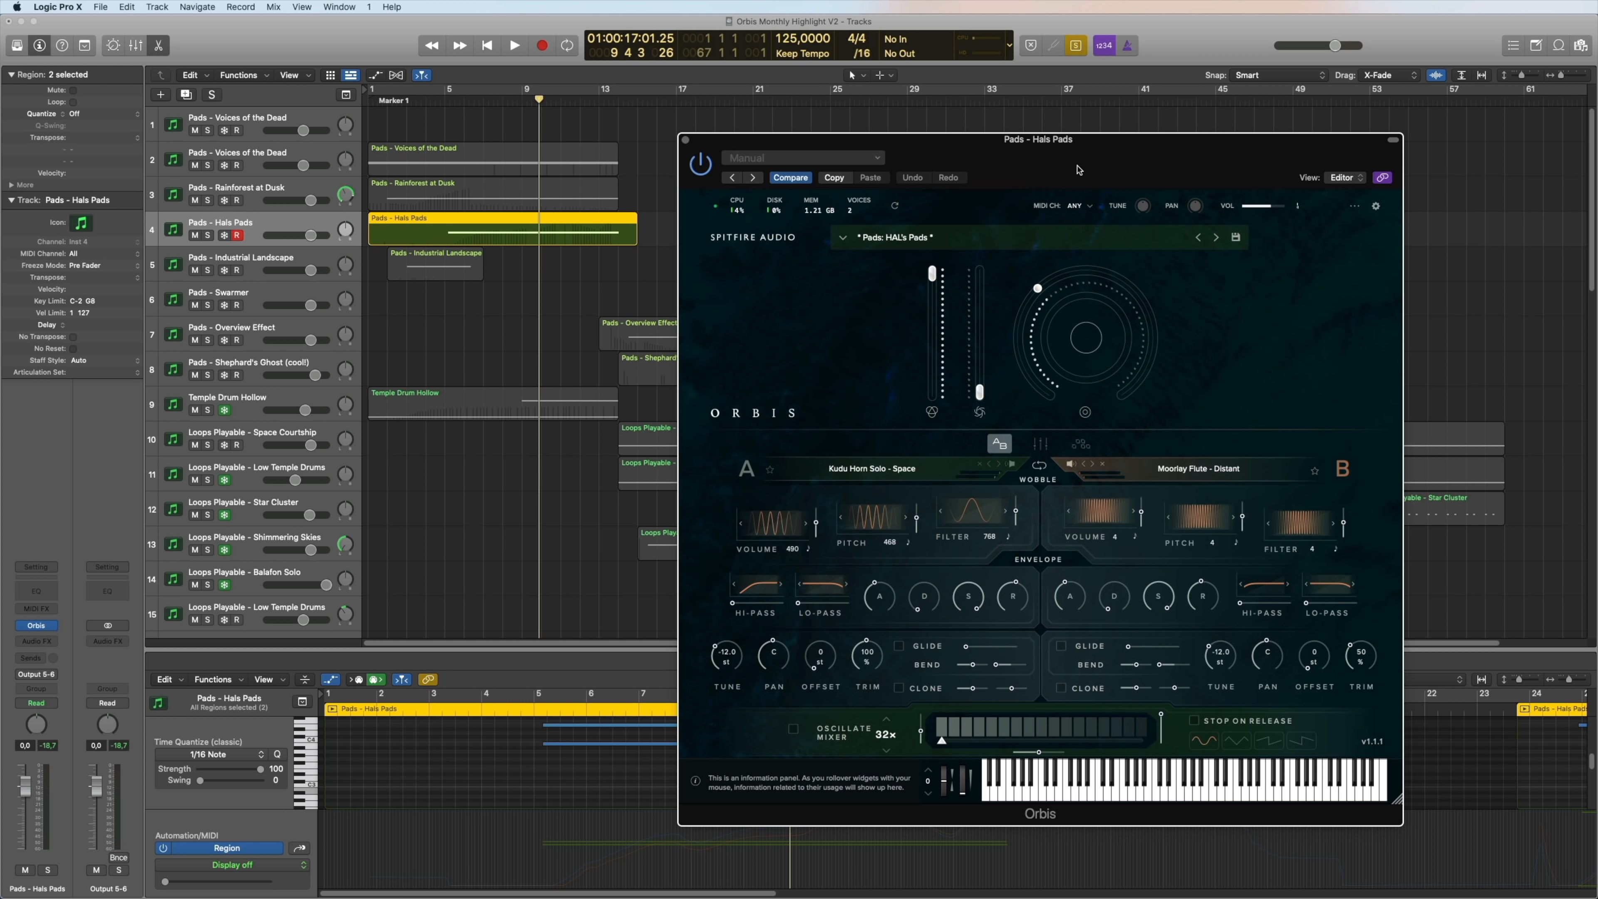
key(super+w)
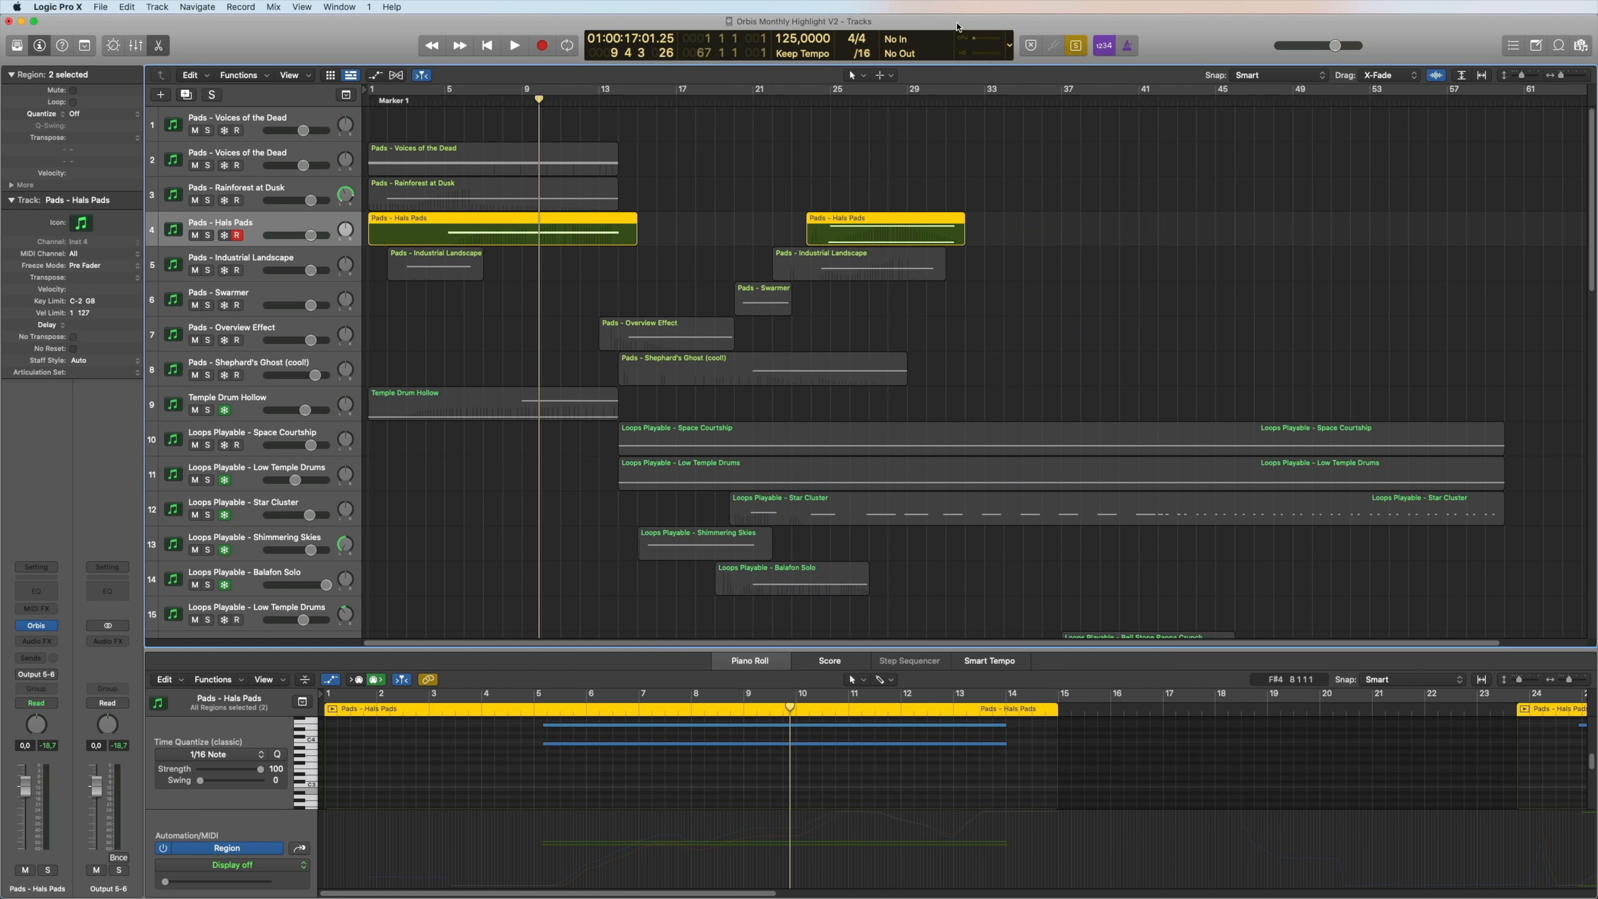
Examine the Industrial Landscape track's Orbis instrument while playing its first region from about bar 2, and close the instrument.
scroll(639, 240, up, 5)
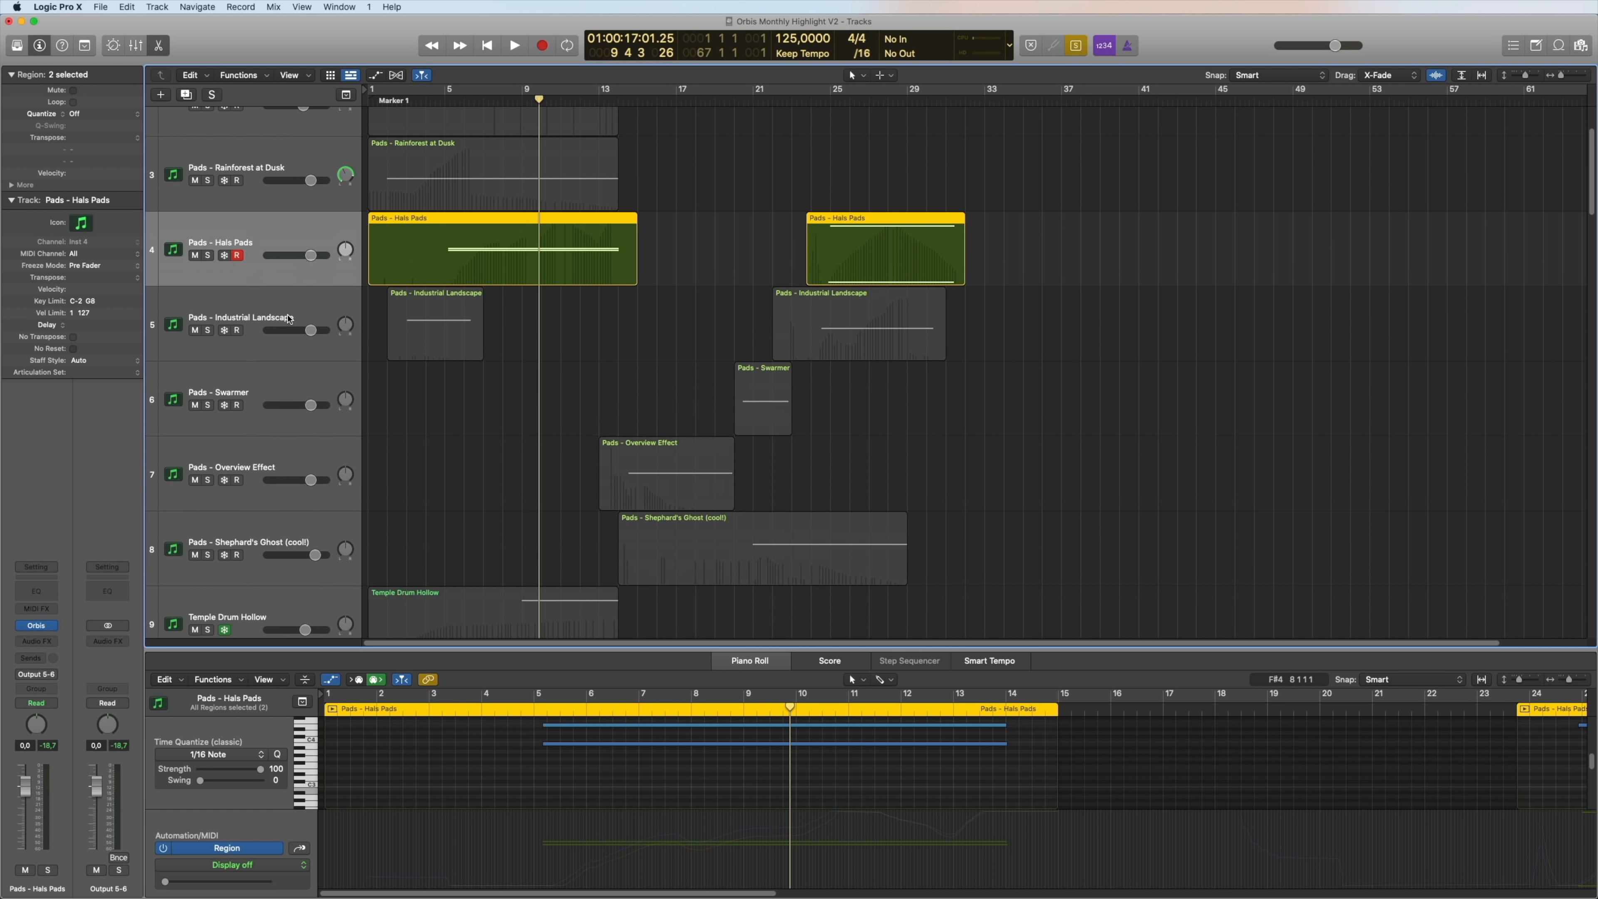
click(227, 356)
scroll(511, 363, down, 3)
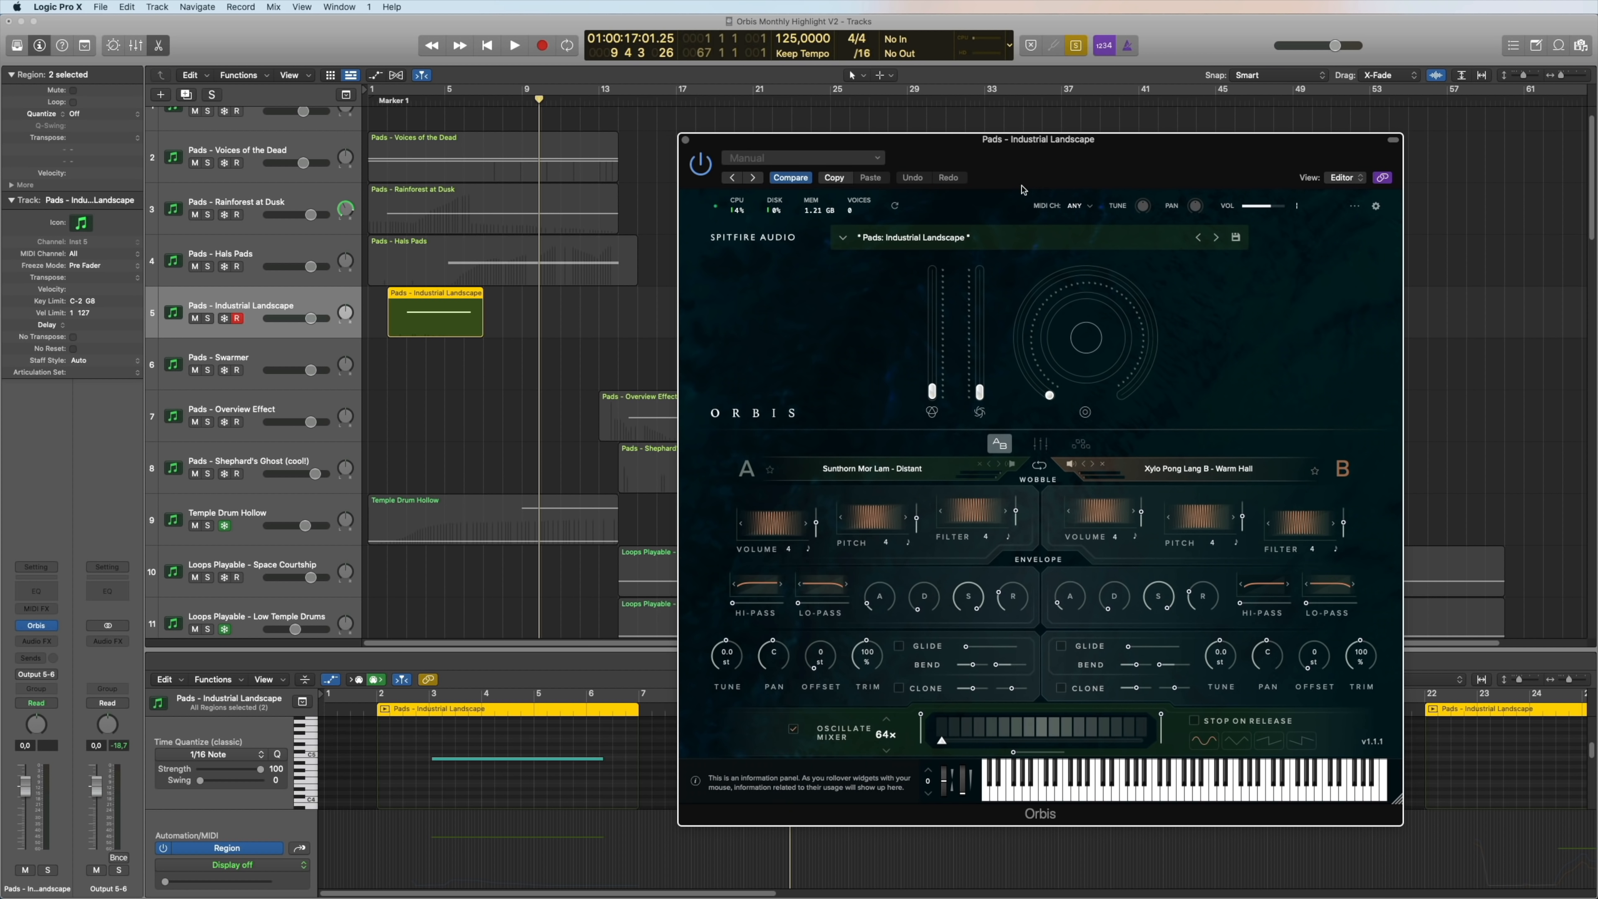
drag(1038, 172, 1043, 158)
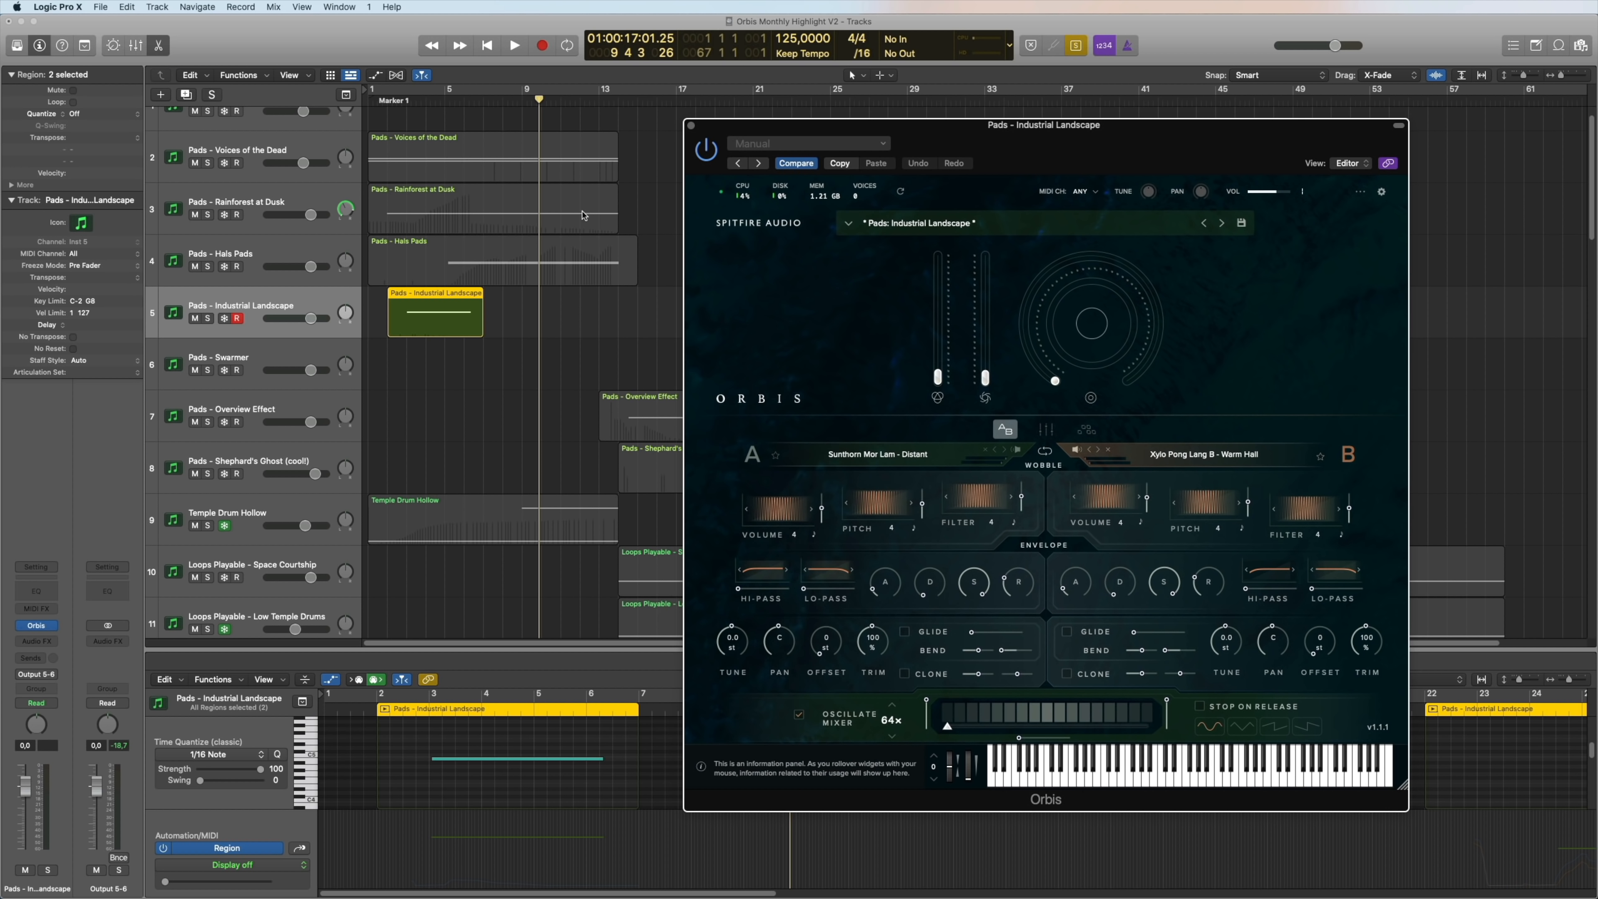
click(388, 107)
key(space)
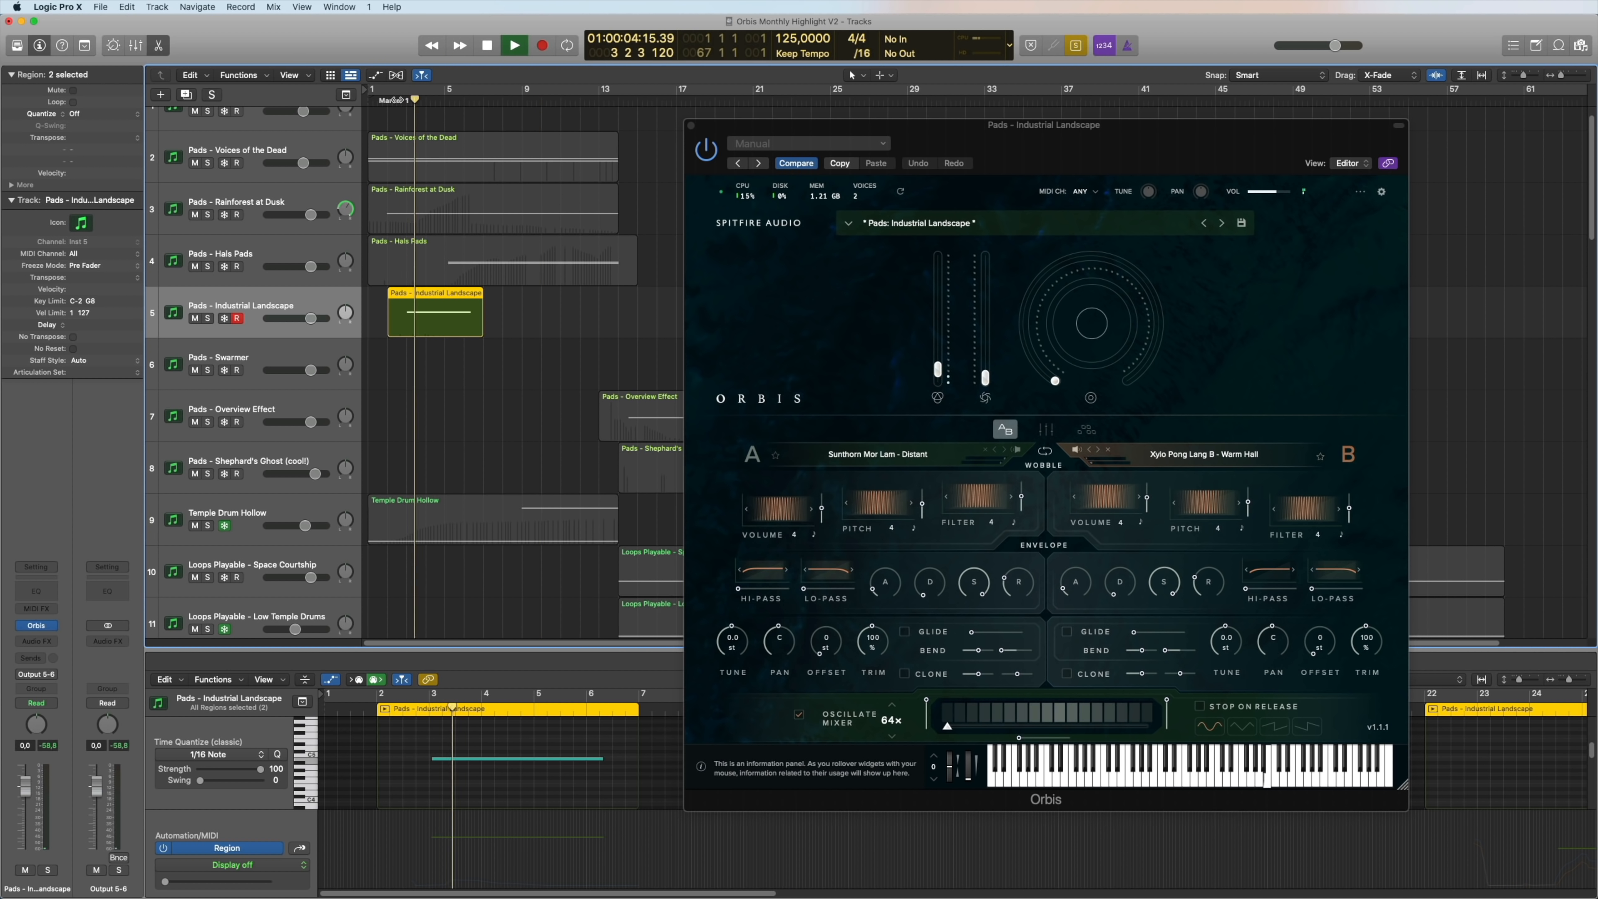
key(a)
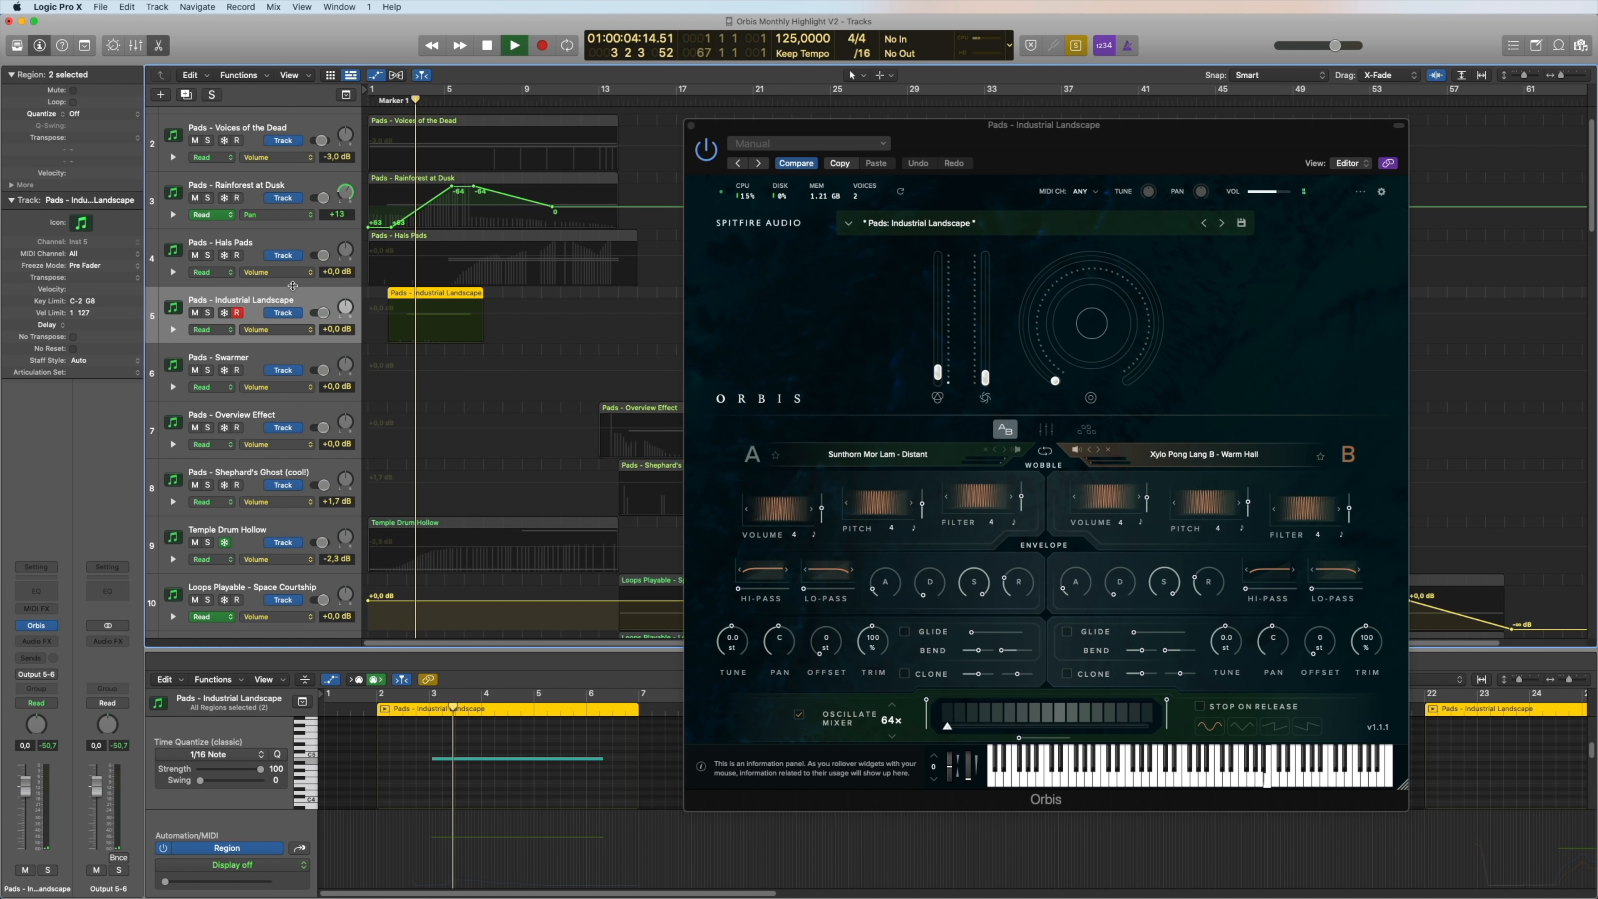
key(a)
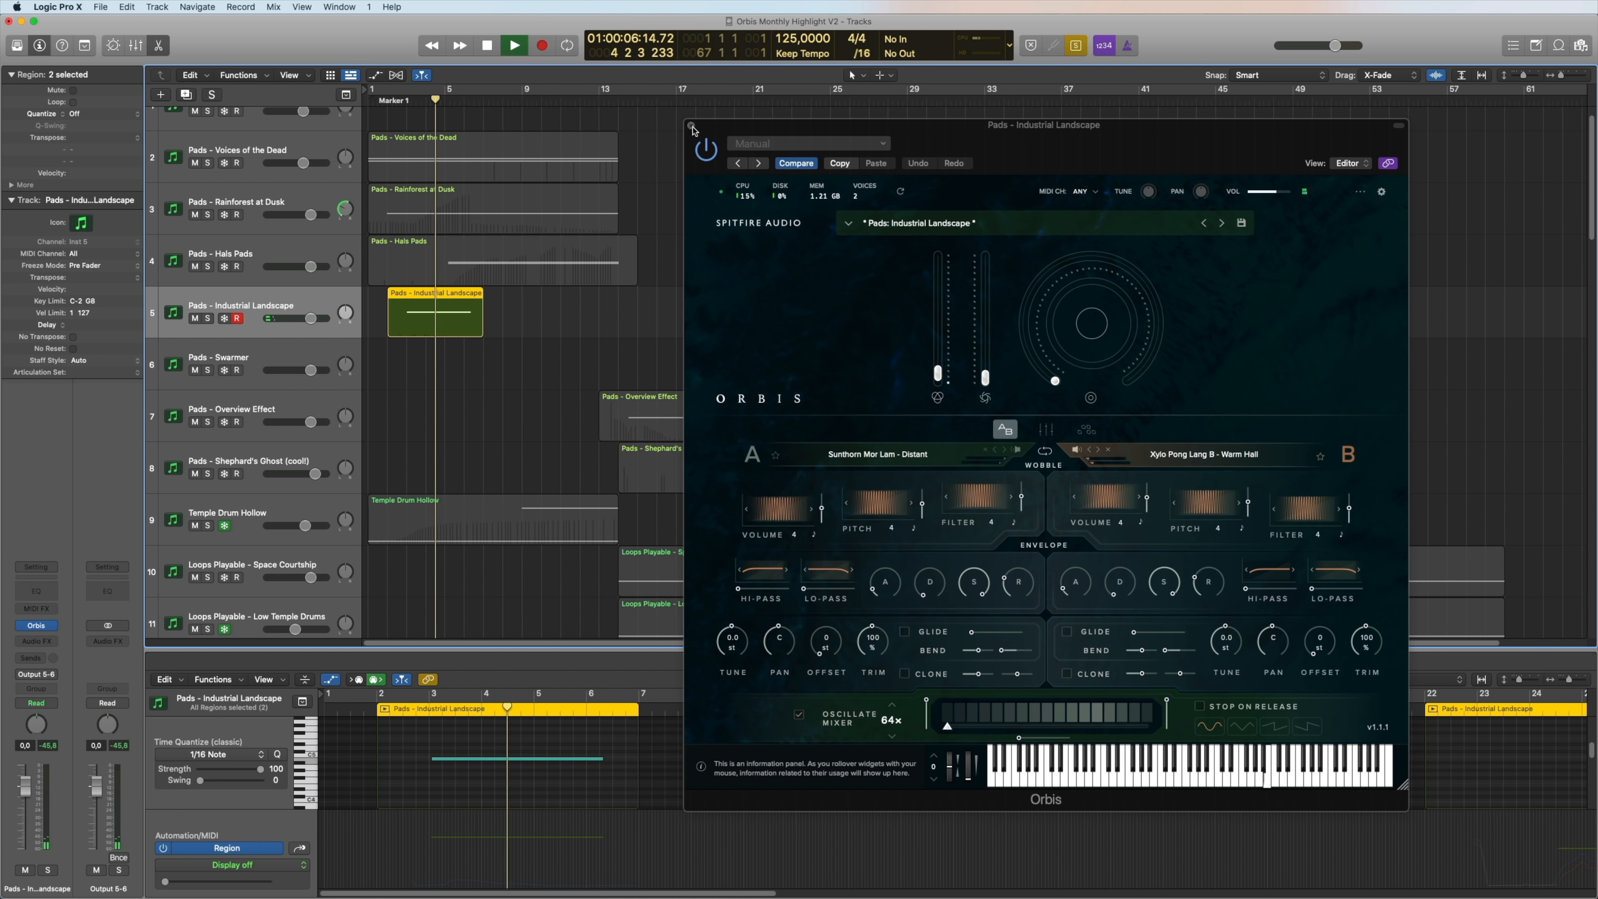
click(693, 128)
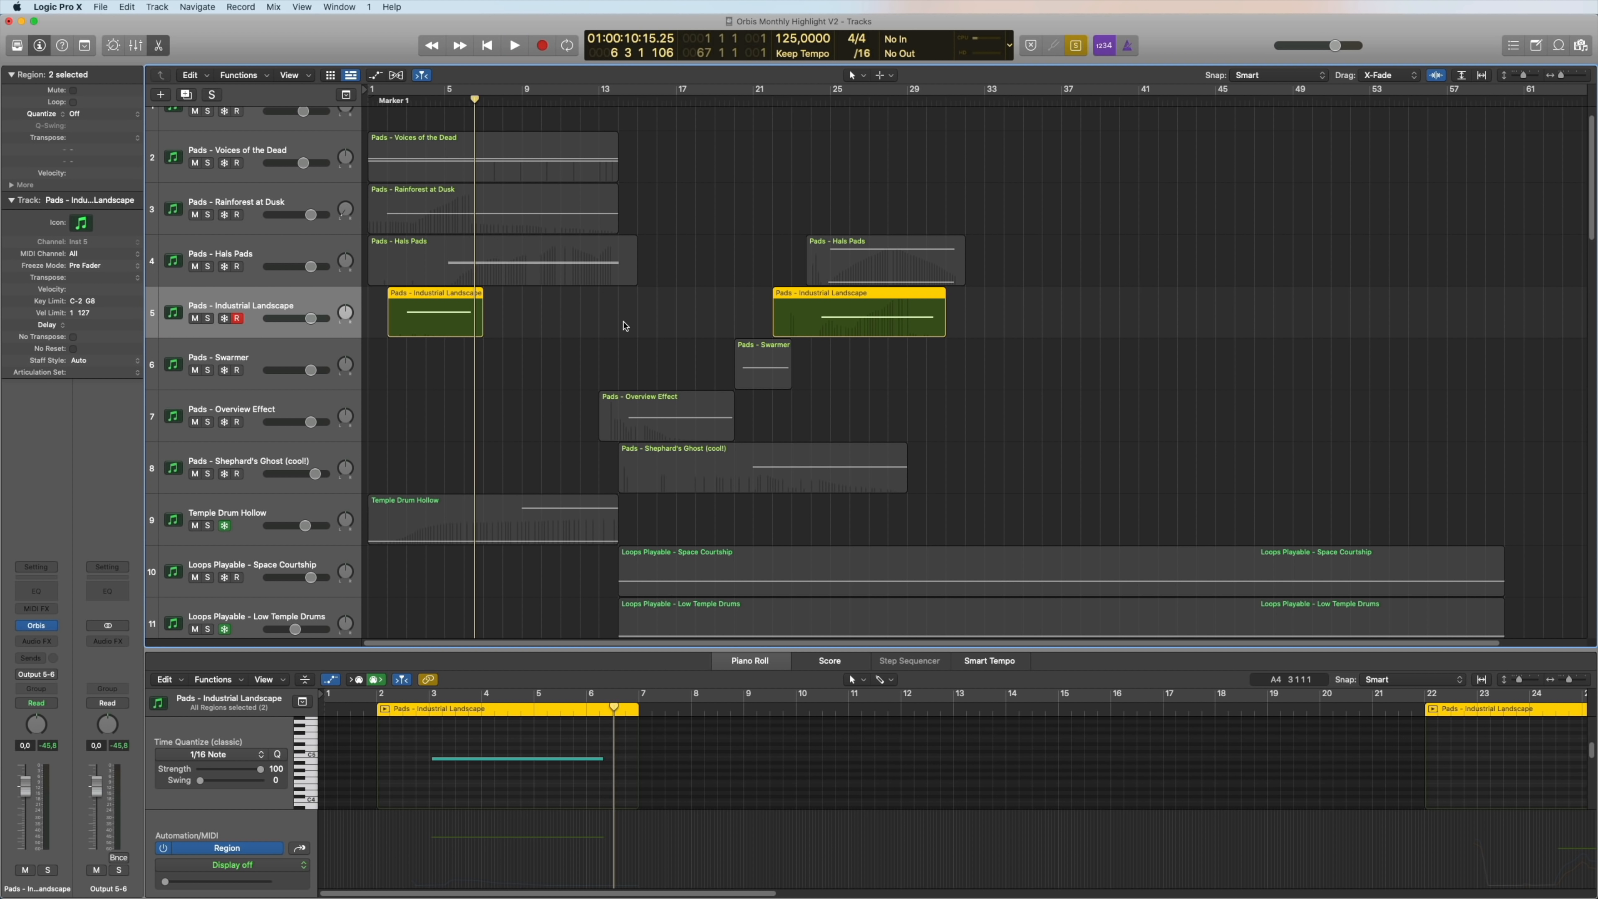
Reduce the track height for an overview of the arrangement and turn off soloing.
scroll(690, 340, down, 3)
key(super+Up)
key(super+Up)
key(super+Up)
key(super+Up)
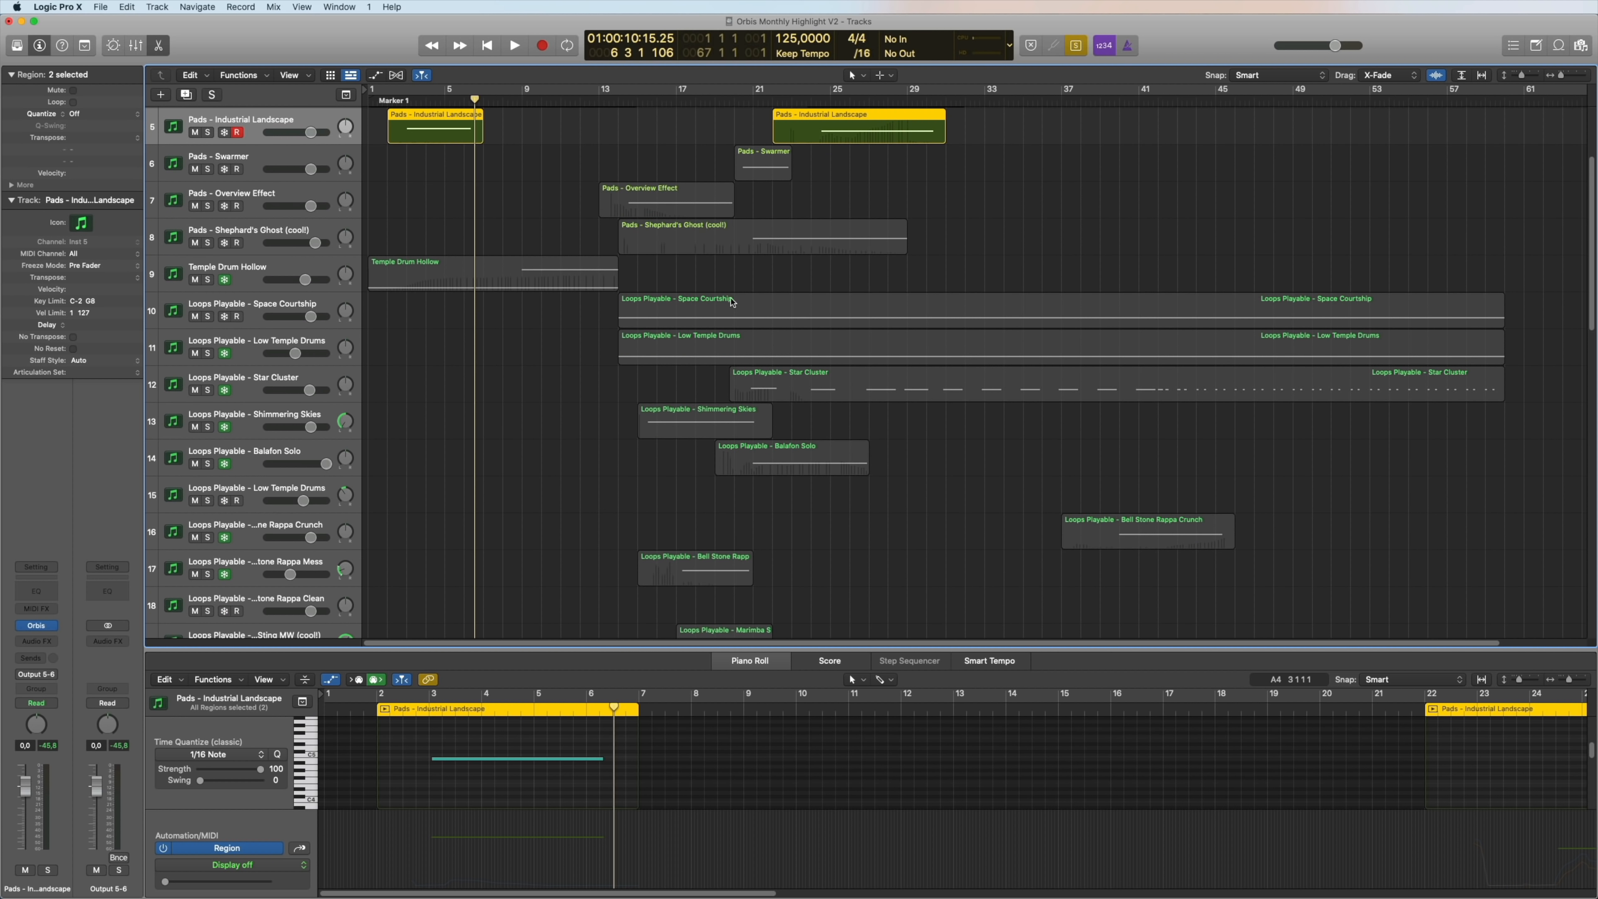
key(super+a)
scroll(739, 340, up, 4)
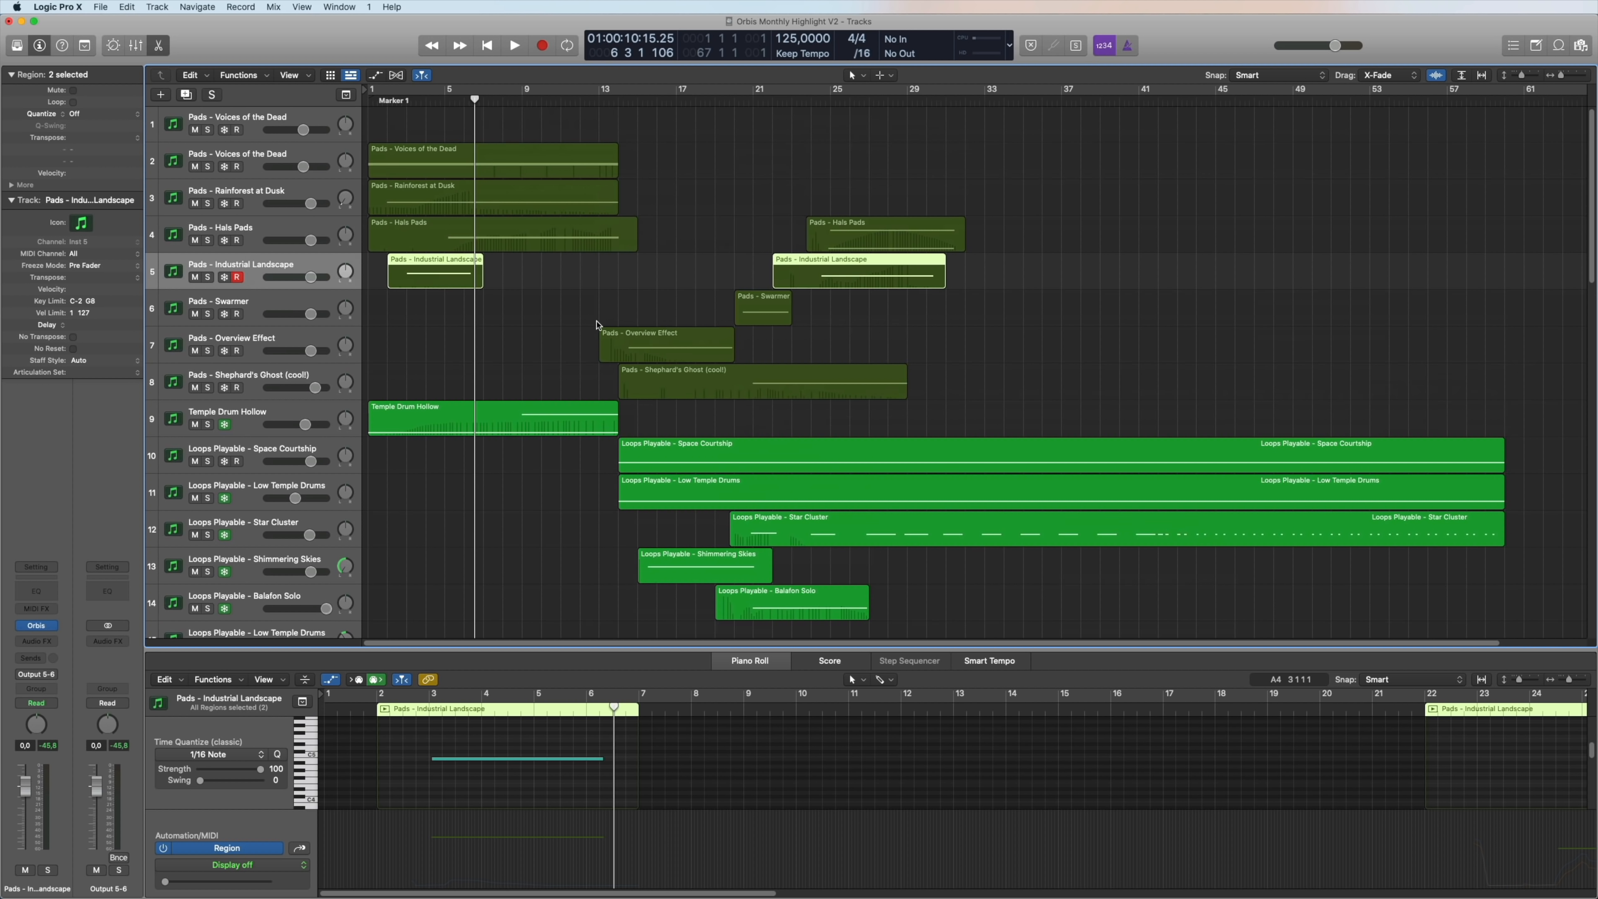
Show the Orbis instrument of the first One Shots Playable Ilmugit Horn track together with its Bus 1 send channel.
scroll(594, 304, down, 5)
scroll(602, 287, down, 12)
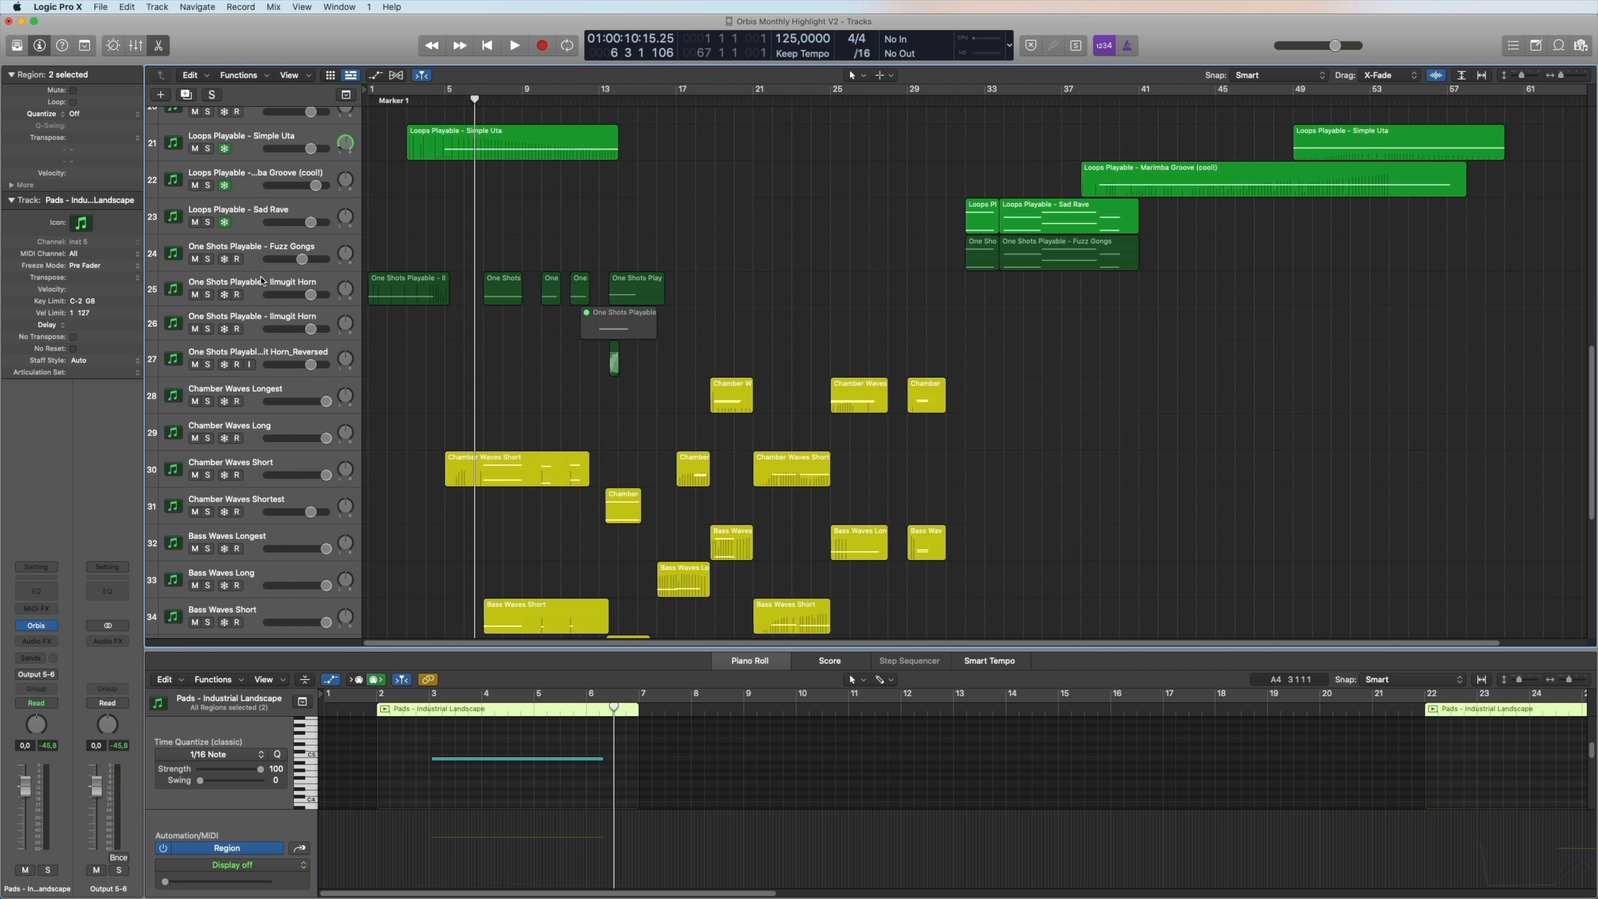
click(255, 289)
click(36, 613)
drag(1092, 157, 1107, 135)
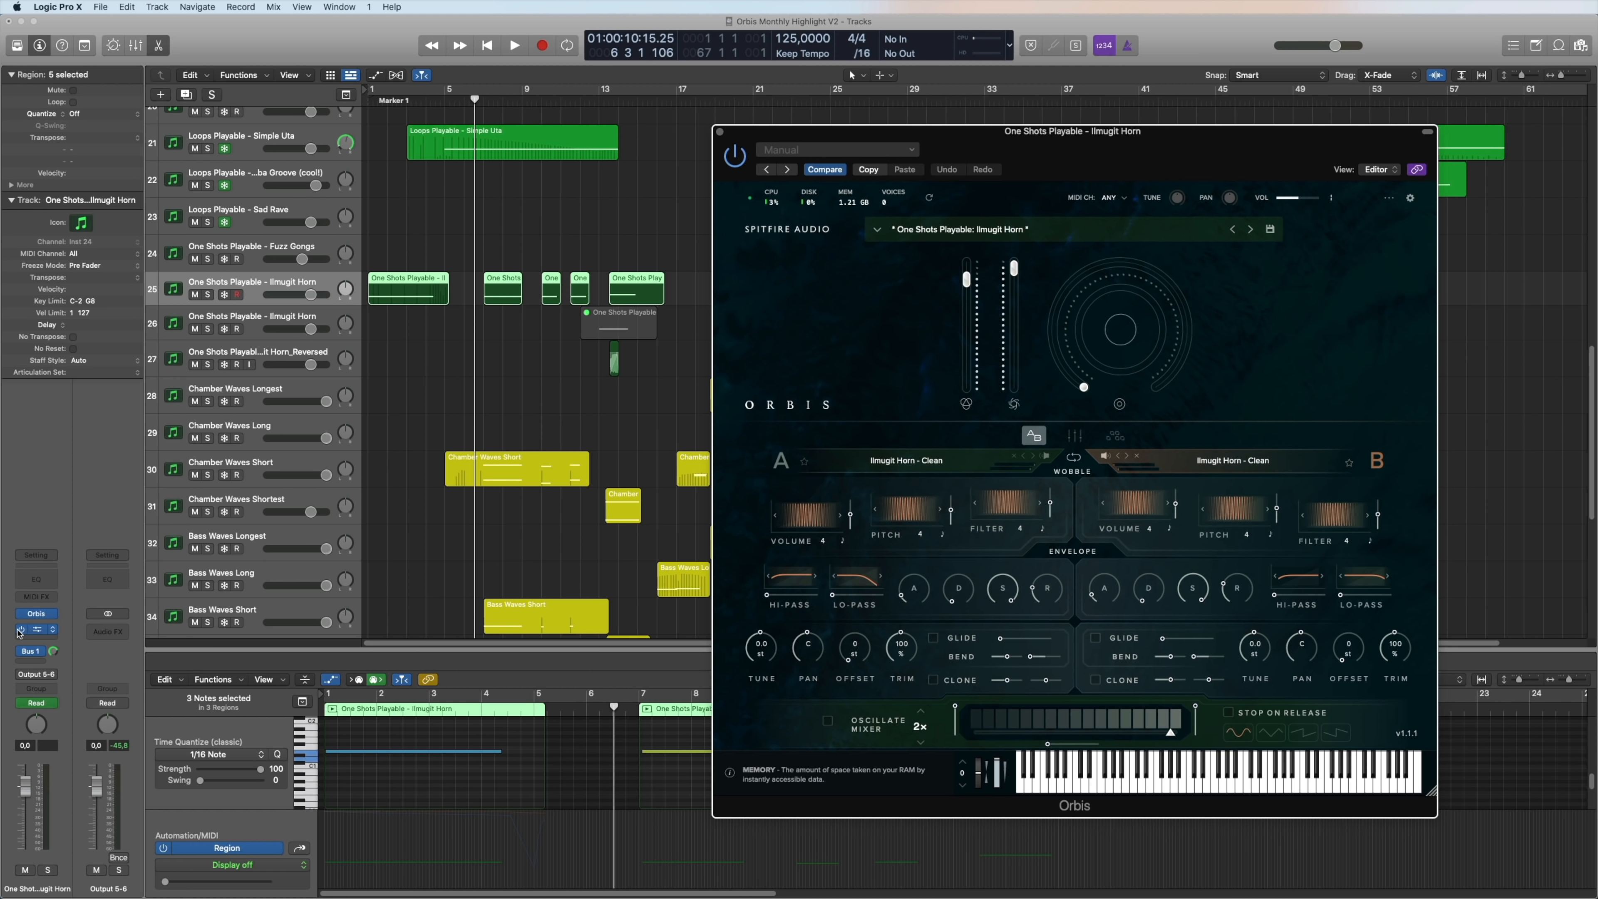
drag(1143, 161, 1142, 143)
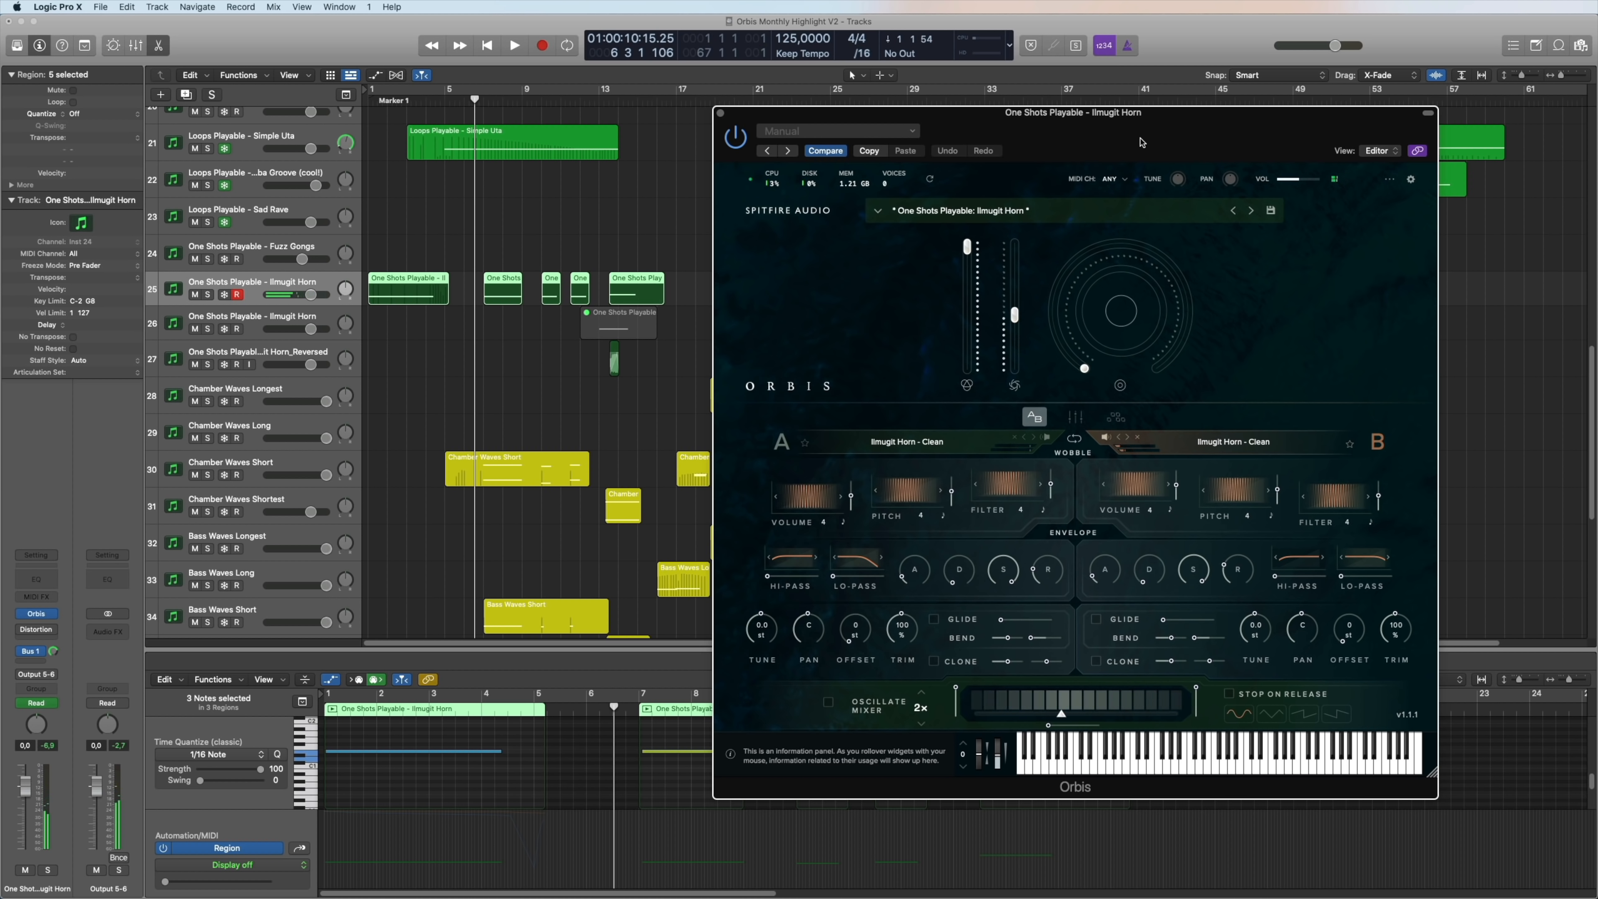
click(42, 653)
click(39, 687)
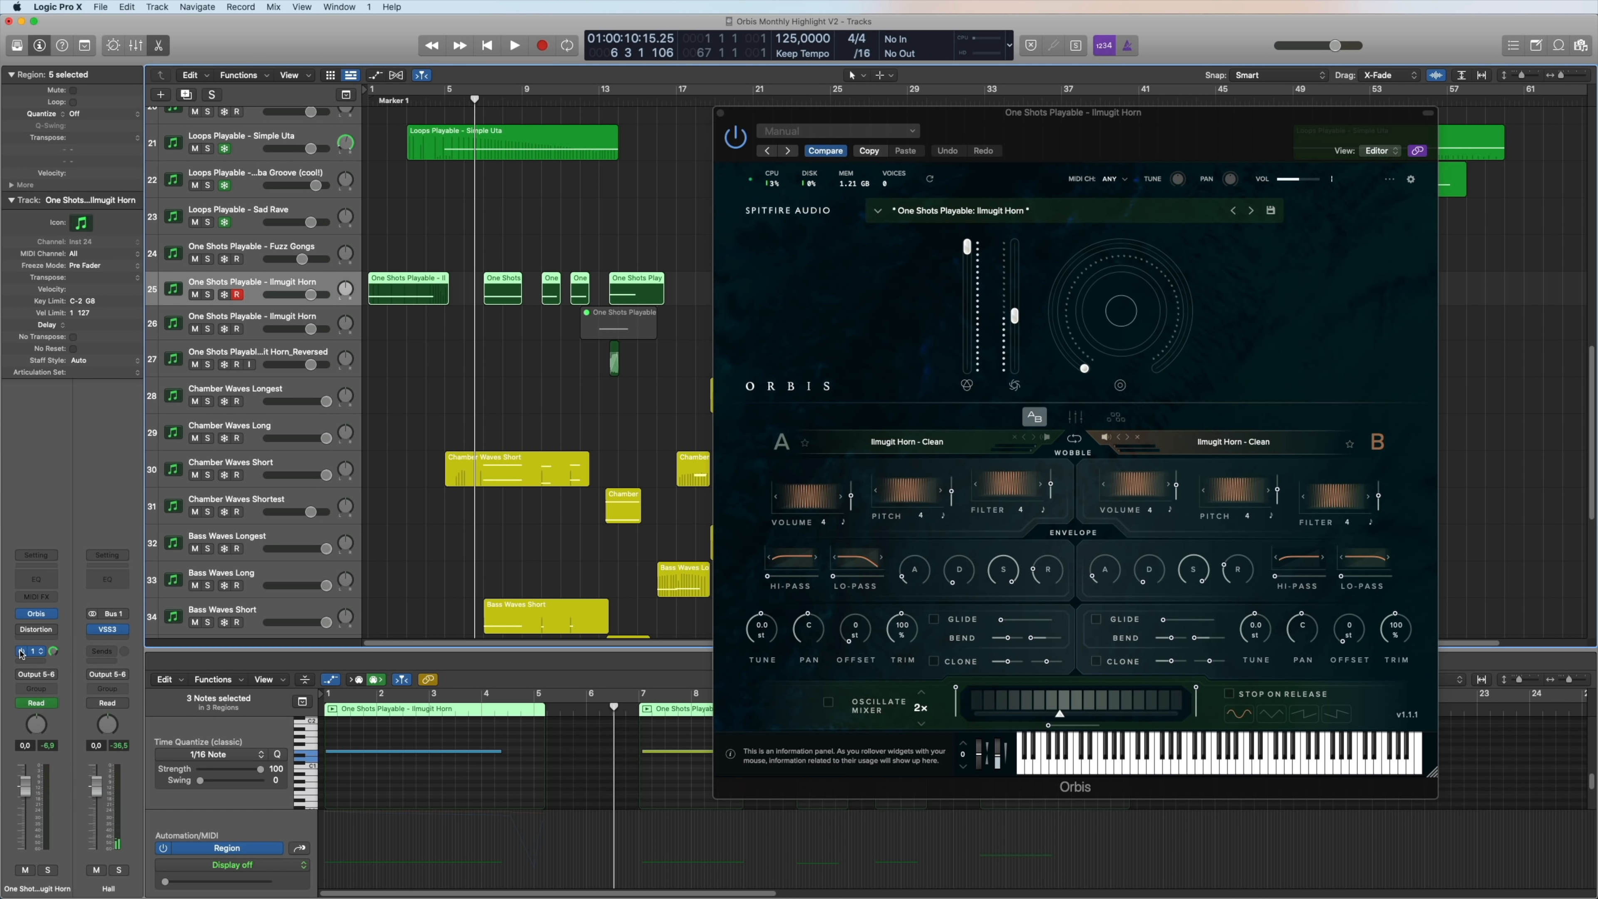